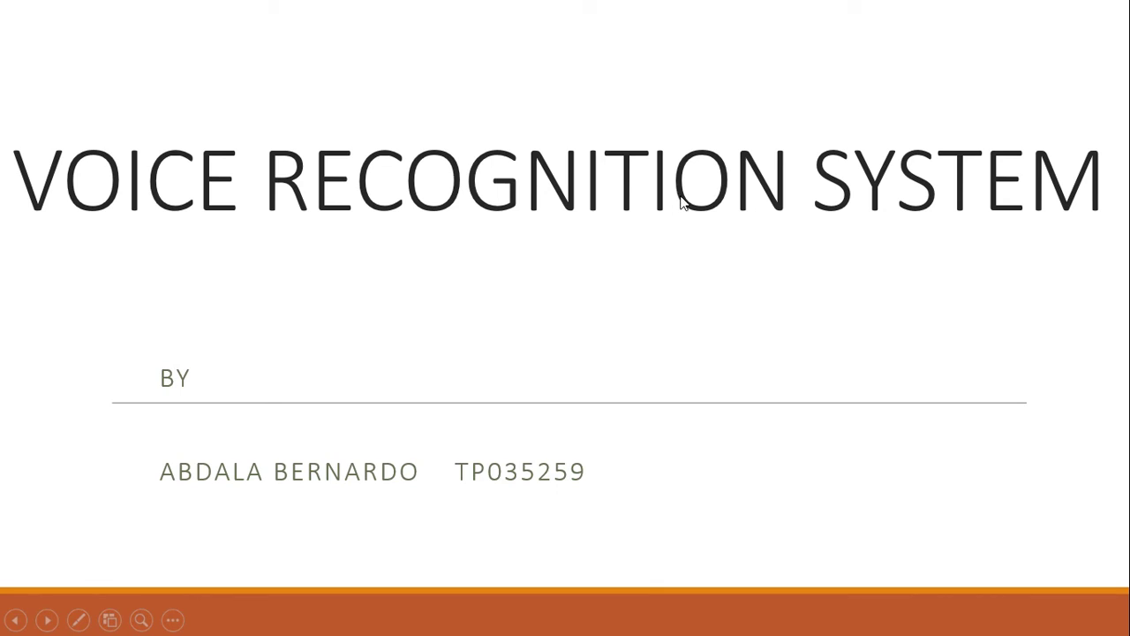
# - Exit the VOICE RECOGNITION SYSTEM slideshow and minimize PowerPoint to reveal the desktop
pyautogui.press('Escape')
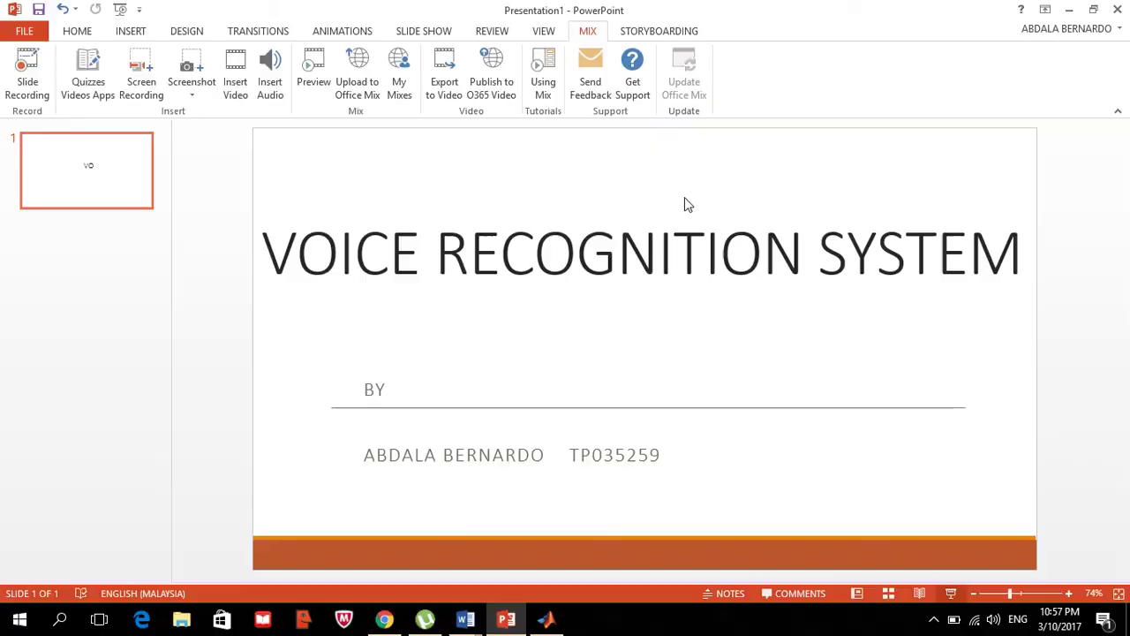
pyautogui.click(1070, 12)
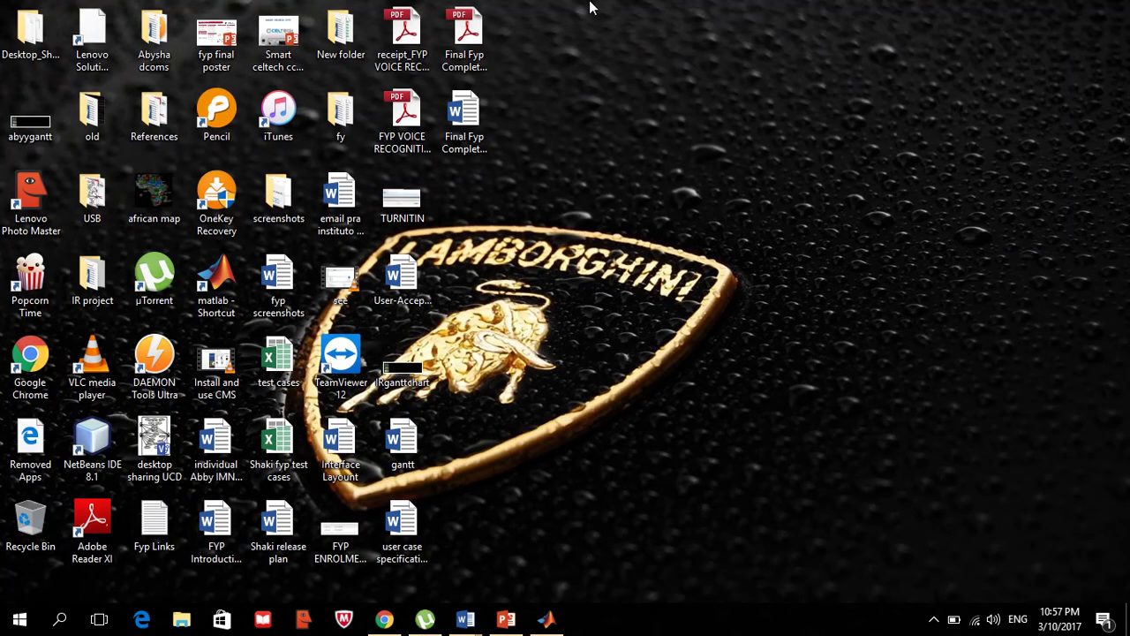
# - Restore MATLAB and run FYPvoicerecognition.m from the Current Folder's right-click menu
pyautogui.click(549, 621)
pyautogui.click(550, 622)
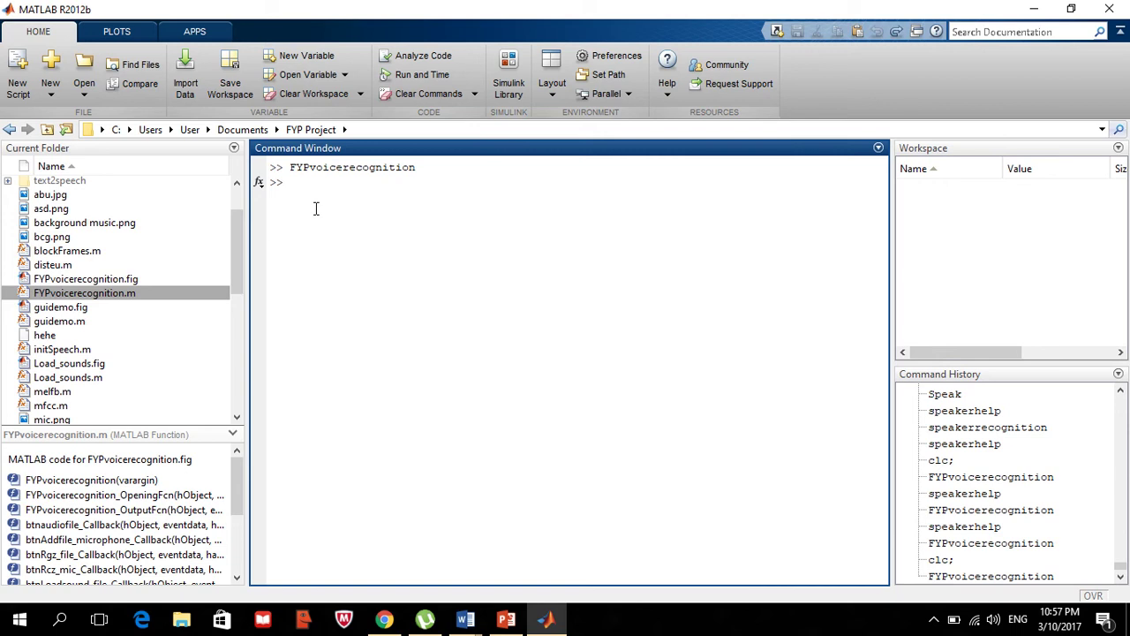
pyautogui.click(120, 282)
pyautogui.click(118, 294)
pyautogui.rightClick(118, 296)
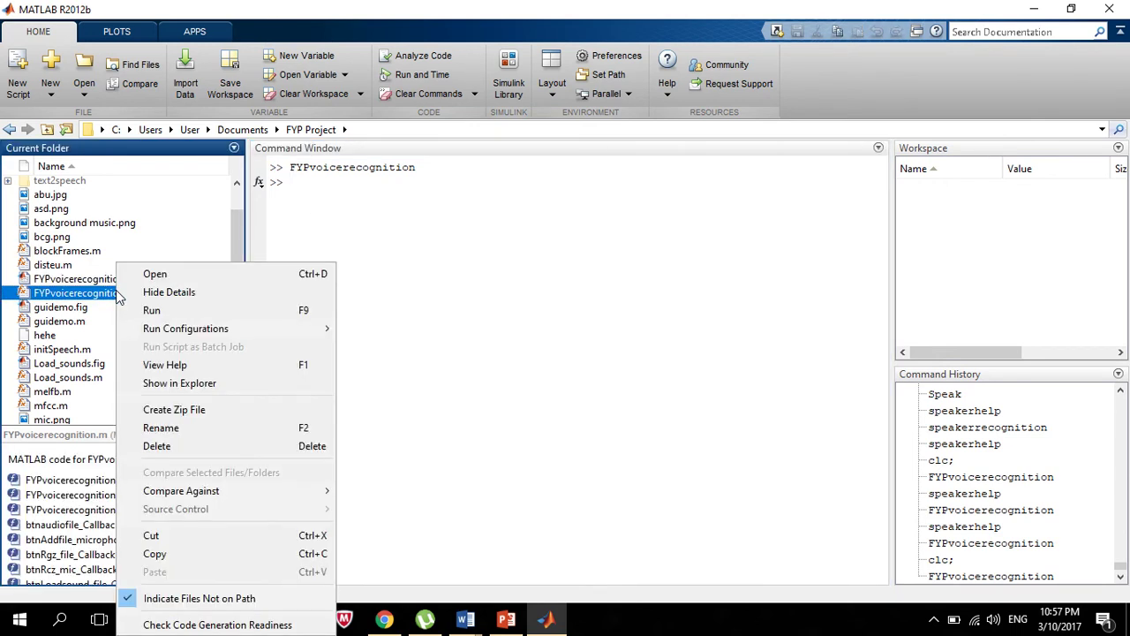
pyautogui.click(154, 310)
# - Close the recognition GUI and rerun FYPvoicerecognition from the Command Window history
pyautogui.moveTo(762, 70); pyautogui.dragTo(578, 69)
pyautogui.click(694, 477)
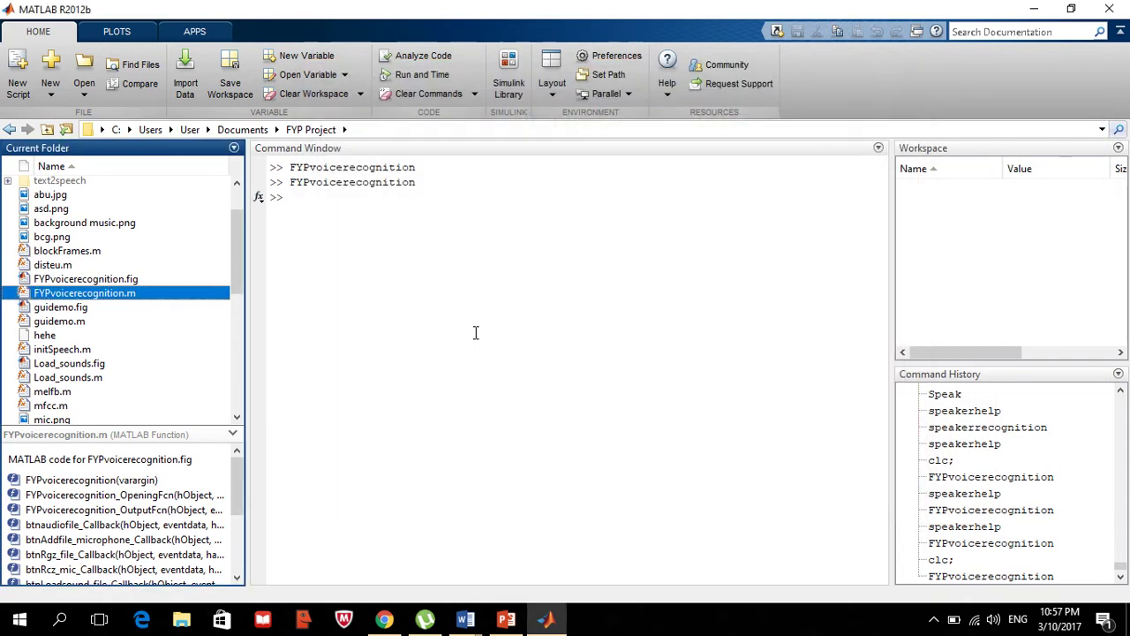
pyautogui.press('Up')
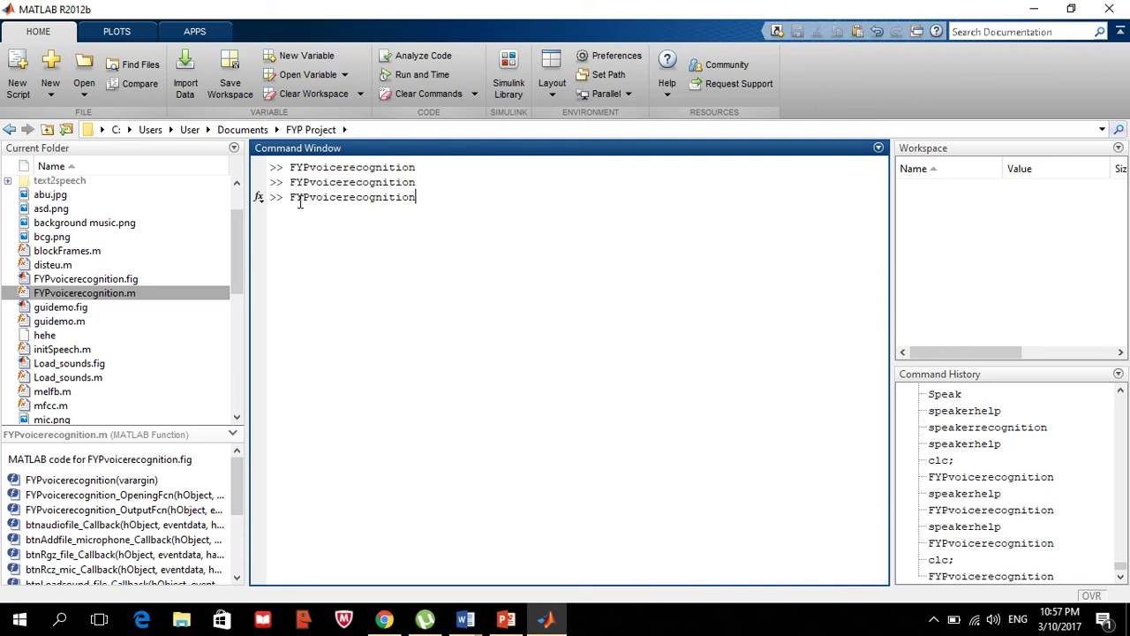
pyautogui.press('Return')
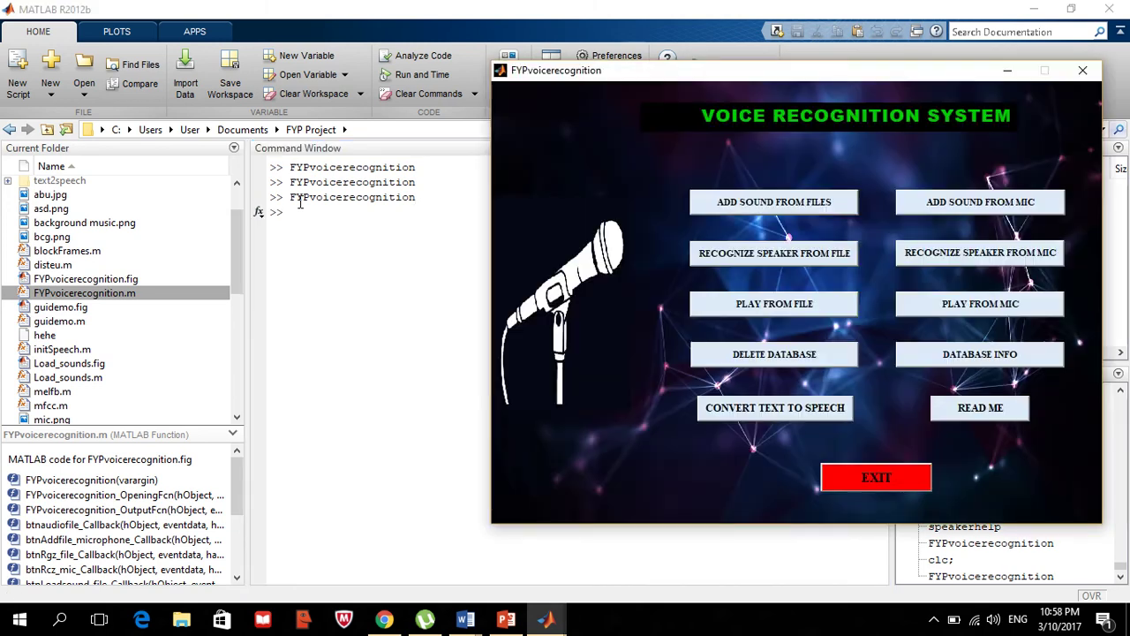
# - Delete the voice database with DELETE DATABASE, confirming Yes and acknowledging the removal message
pyautogui.moveTo(754, 80); pyautogui.dragTo(485, 61)
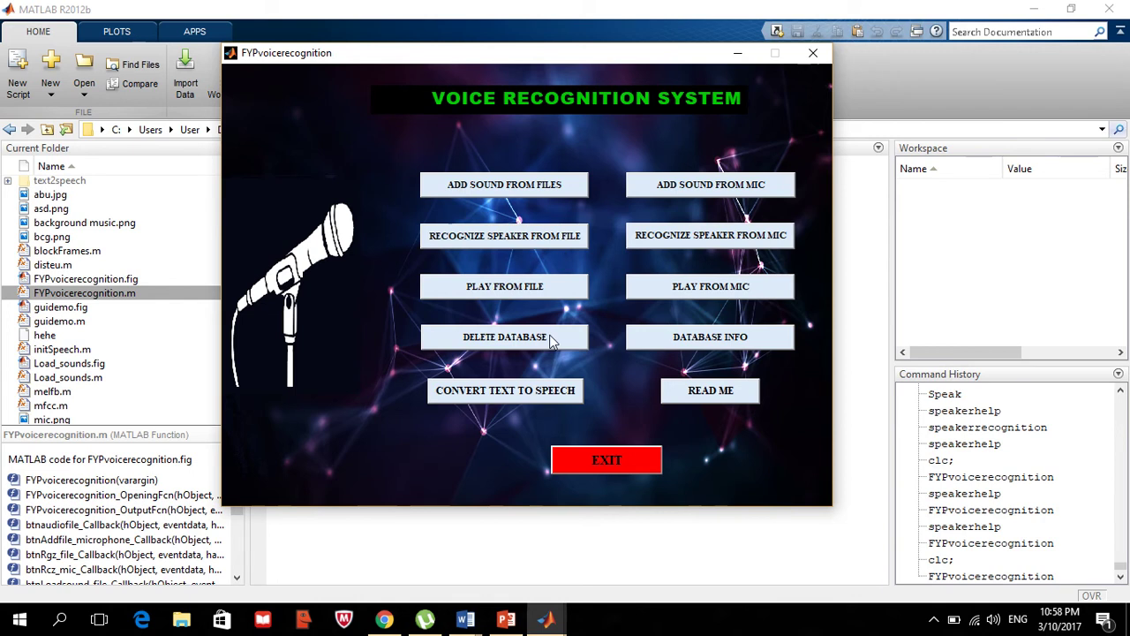
pyautogui.click(510, 341)
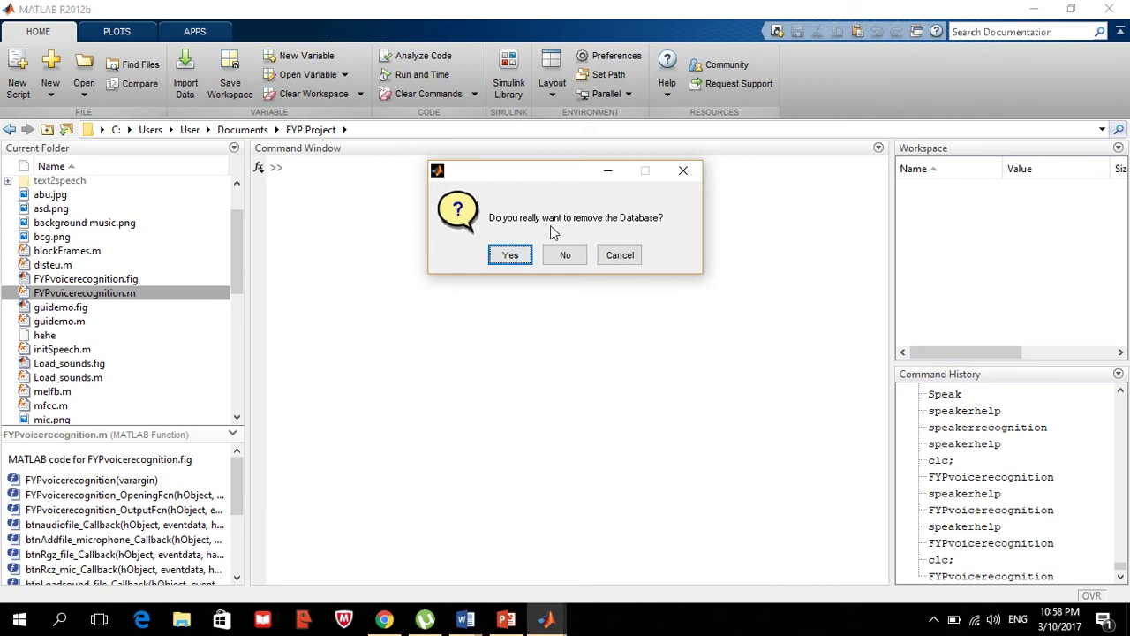
pyautogui.click(515, 256)
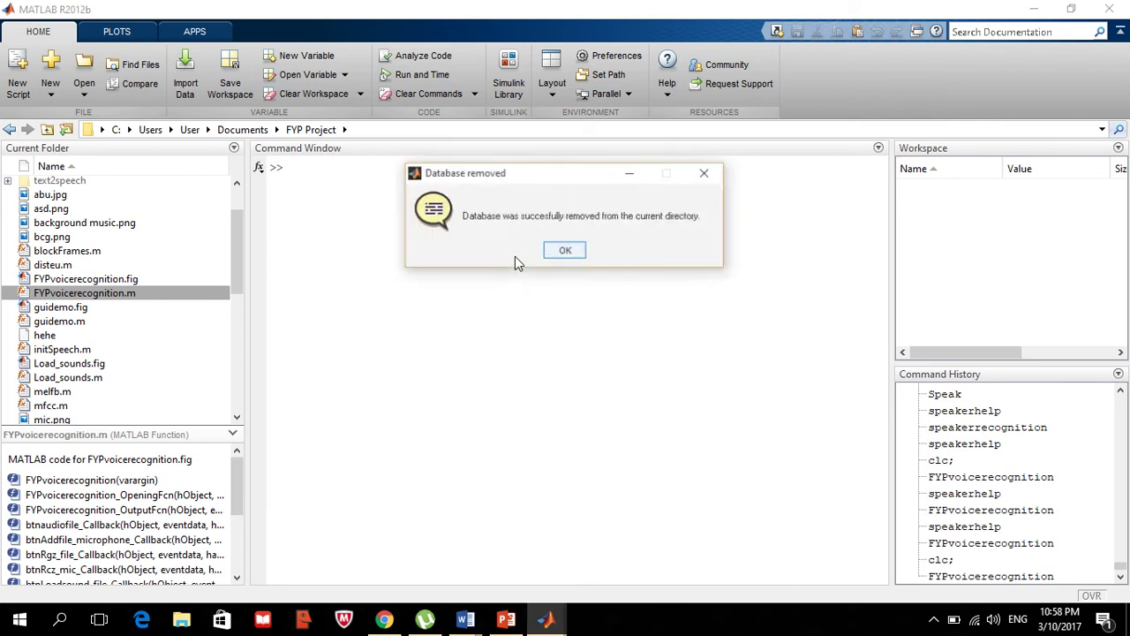
pyautogui.click(565, 252)
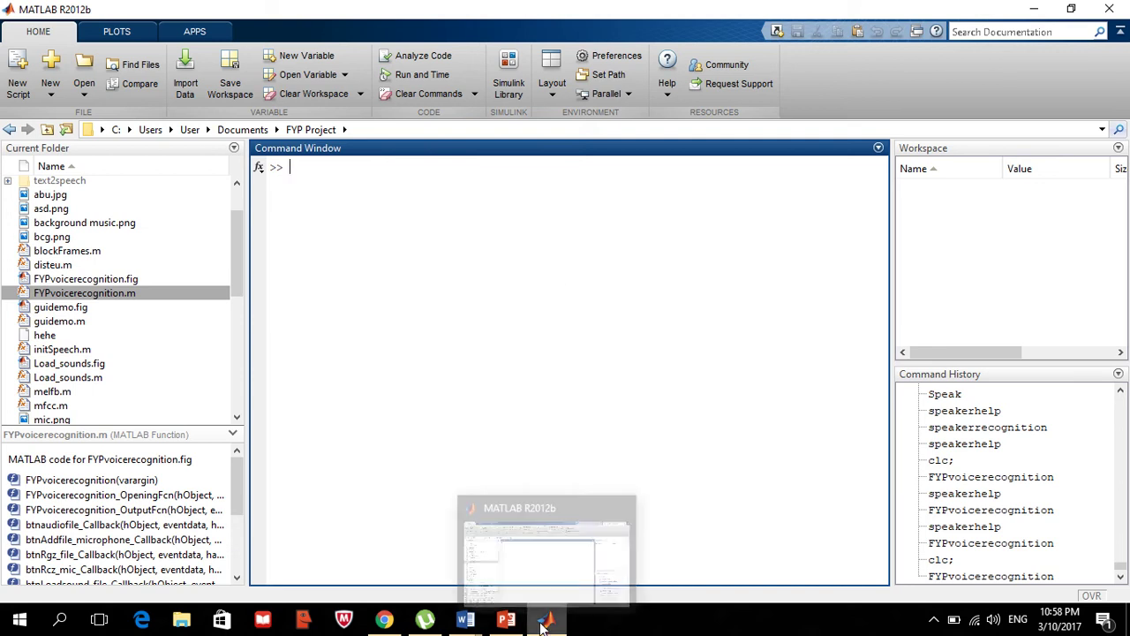
# - Reopen FYPvoicerecognition and check DATABASE INFO, which reports an empty database
pyautogui.press('Up')
pyautogui.press('Return')
pyautogui.moveTo(790, 79); pyautogui.dragTo(486, 69)
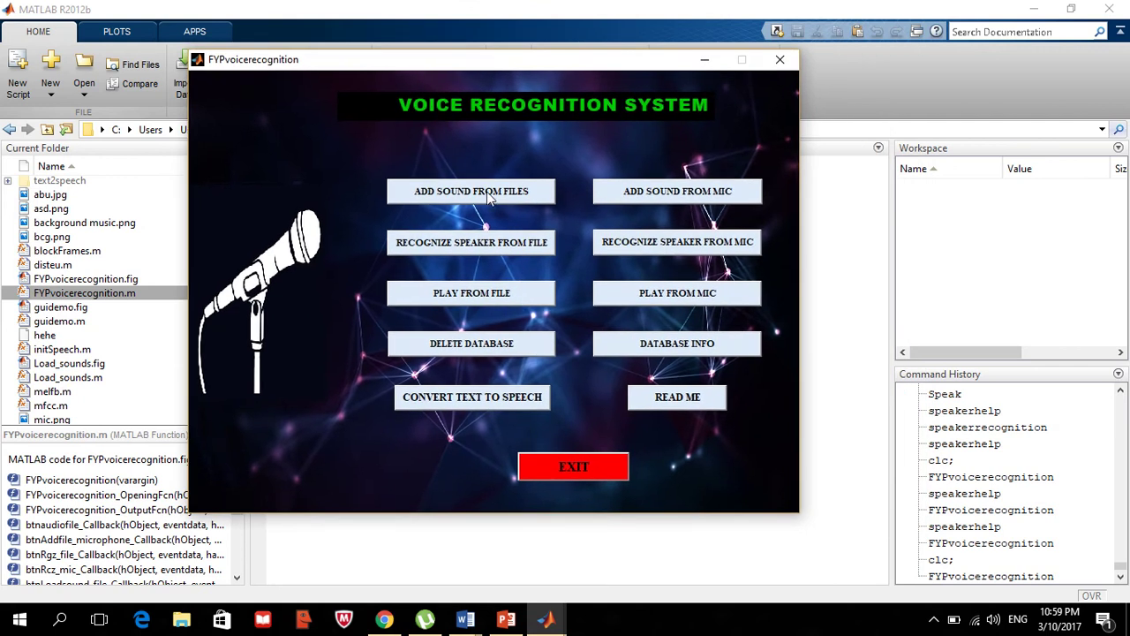
pyautogui.click(653, 346)
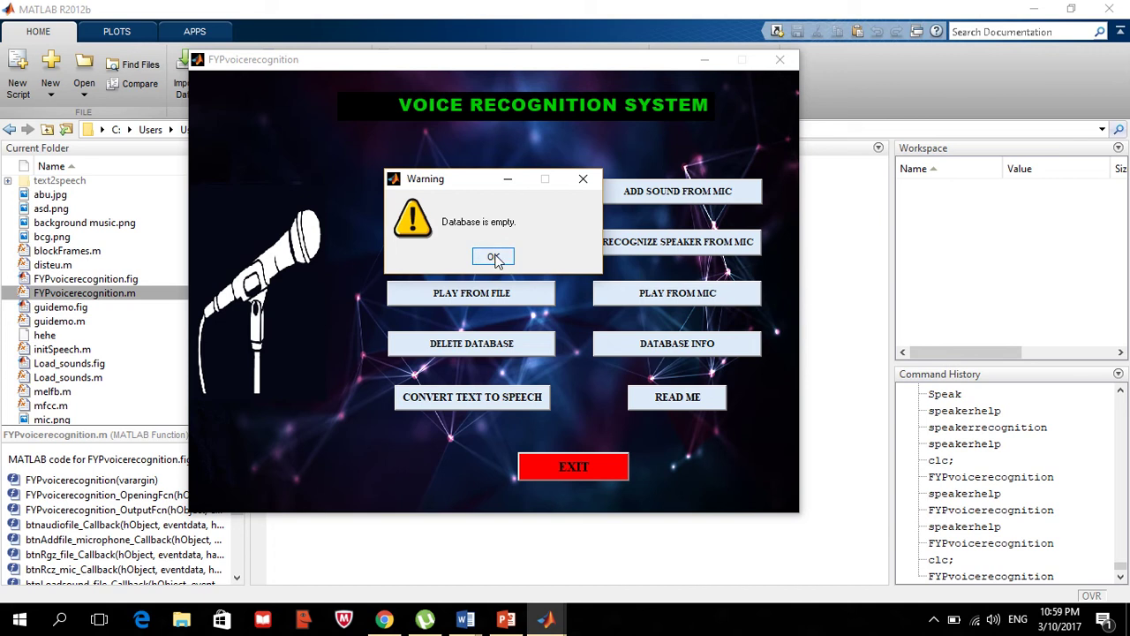
pyautogui.click(493, 257)
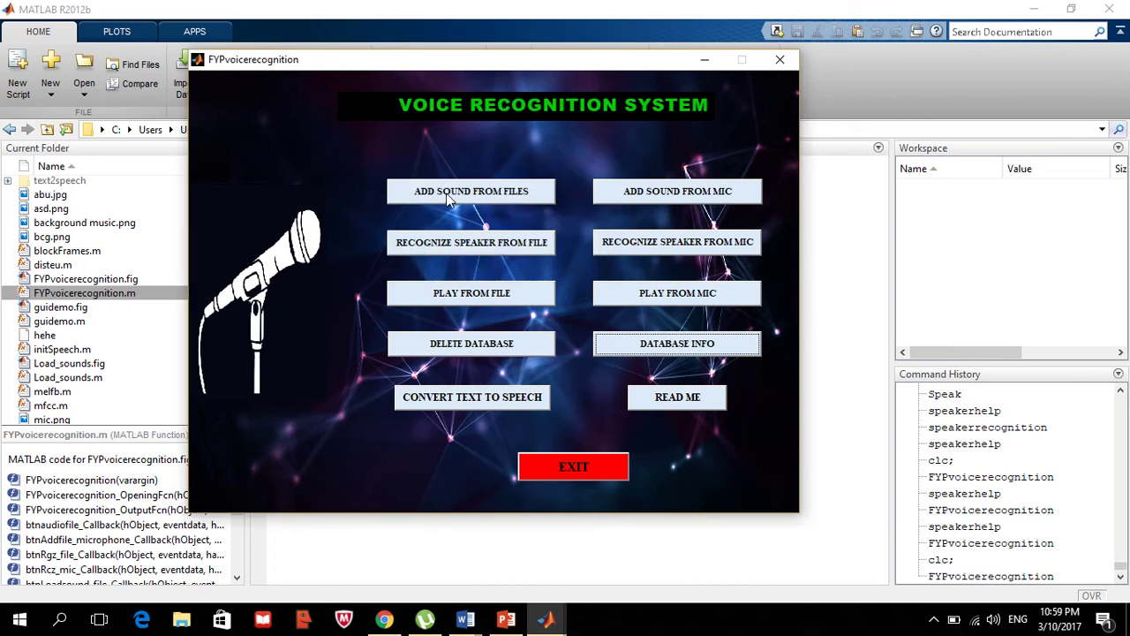
# - Recognize speaker1's rp-09 recording and dismiss the 'Database is empty' warning
pyautogui.click(474, 250)
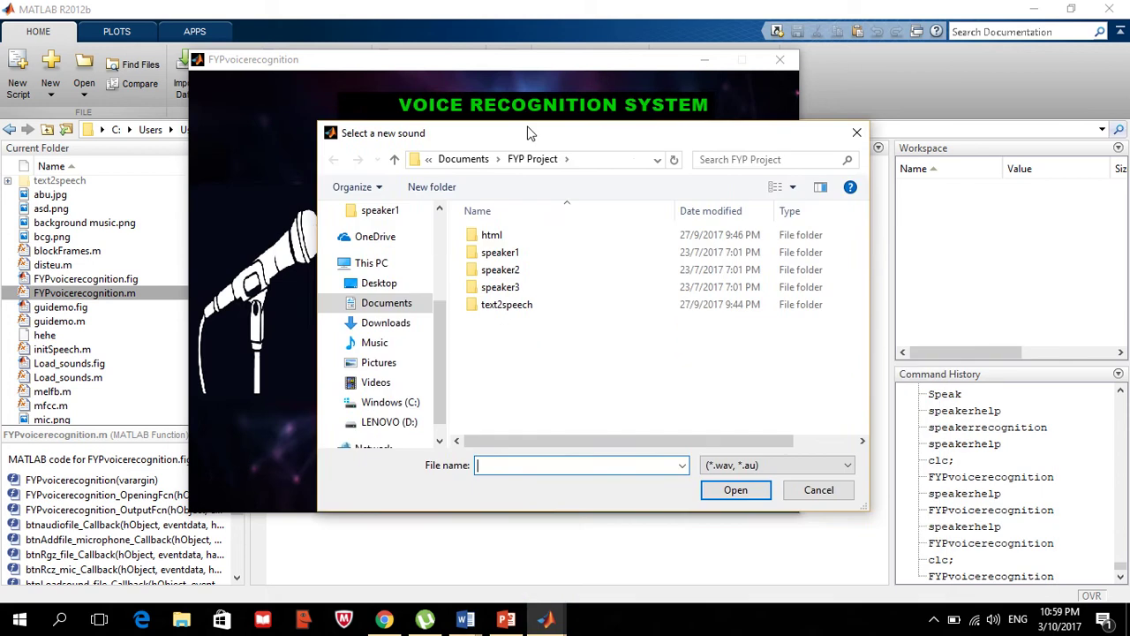
pyautogui.doubleClick(484, 241)
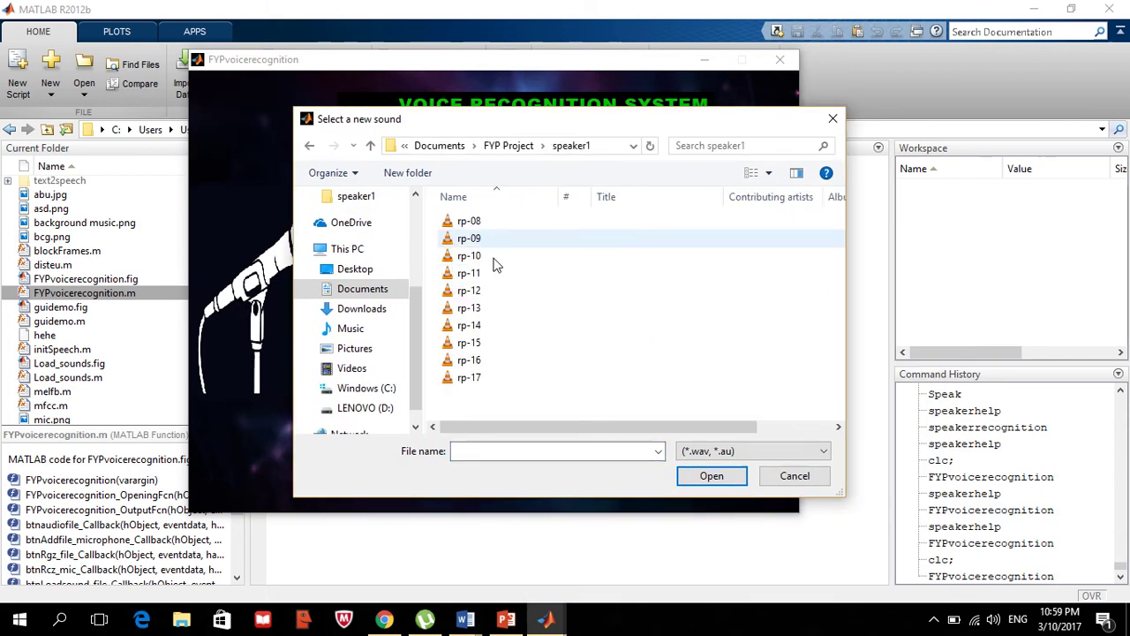
pyautogui.click(475, 239)
pyautogui.click(712, 476)
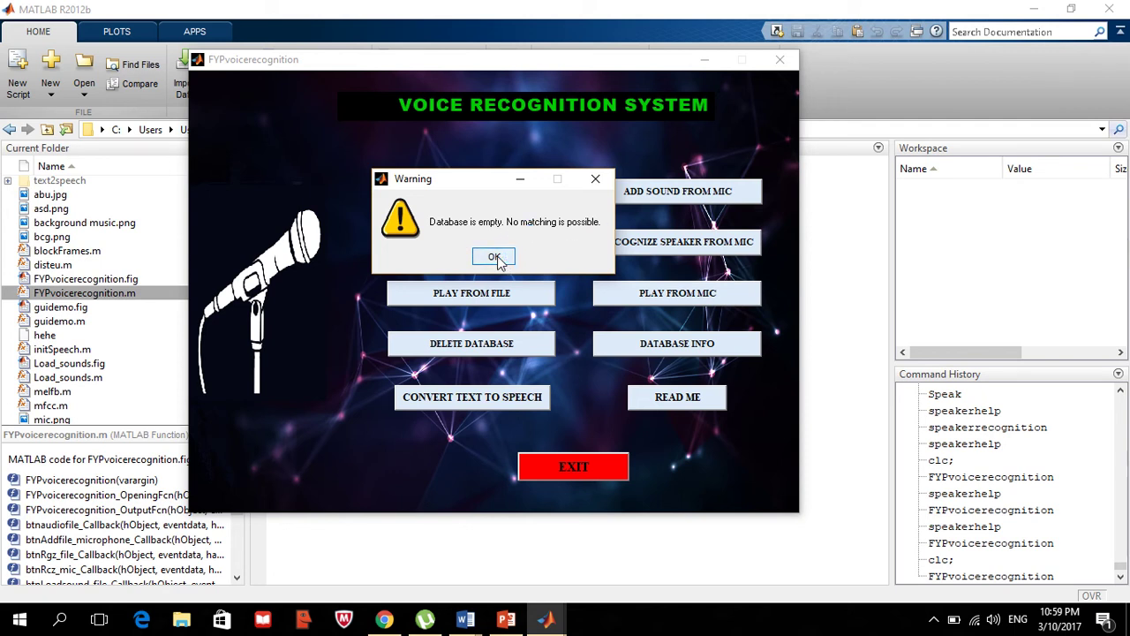
pyautogui.click(494, 257)
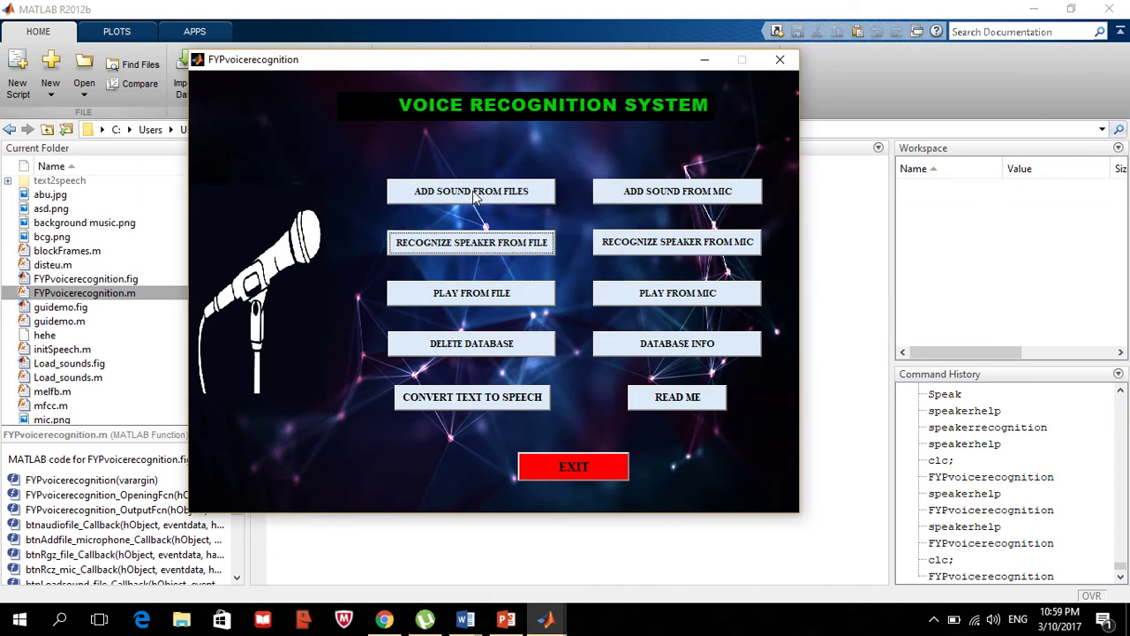
# - Open the ADD SOUND FROM FILES registration form and edit its Sound ID and Username fields
pyautogui.click(474, 194)
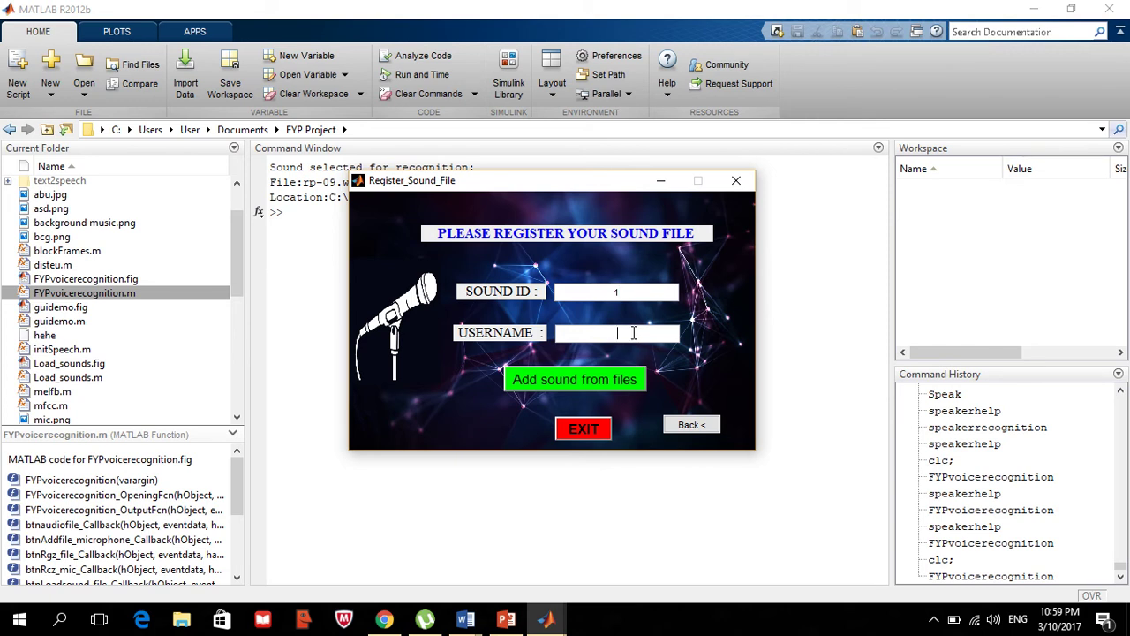
pyautogui.click(617, 292)
pyautogui.click(608, 334)
pyautogui.write('files')
# - Submit with both fields cleared and dismiss the 'Sound ID or Username is empty' error
pyautogui.click(642, 339)
pyautogui.press('BackSpace')
pyautogui.press('BackSpace')
pyautogui.press('BackSpace')
pyautogui.press('BackSpace')
pyautogui.click(634, 289)
pyautogui.press('BackSpace')
pyautogui.press('BackSpace')
pyautogui.click(615, 380)
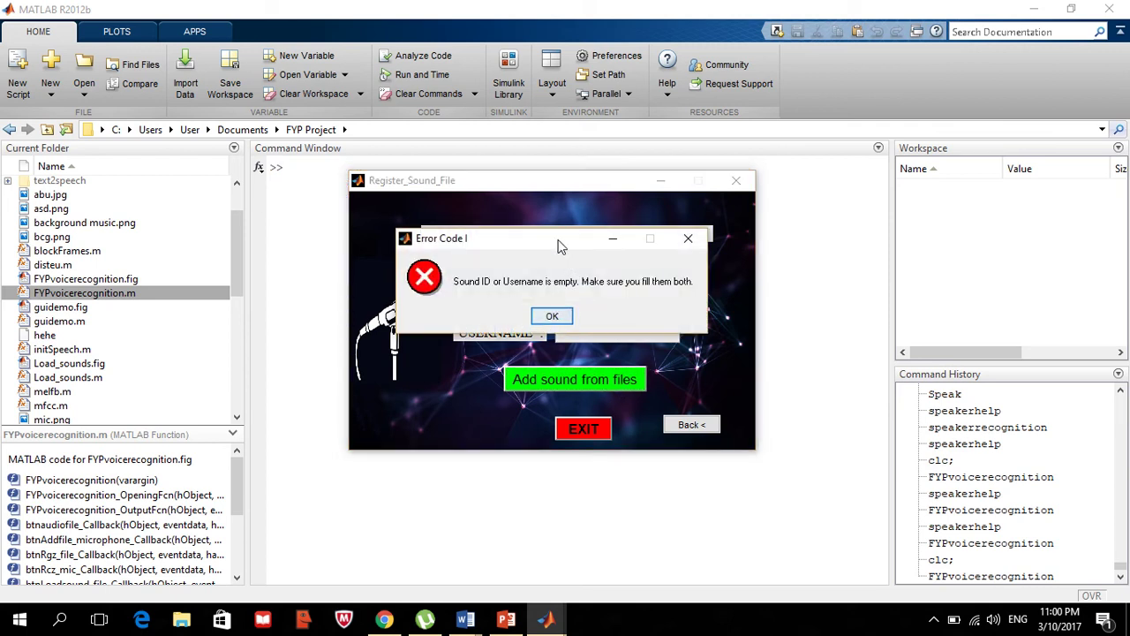
pyautogui.moveTo(558, 240); pyautogui.dragTo(776, 225)
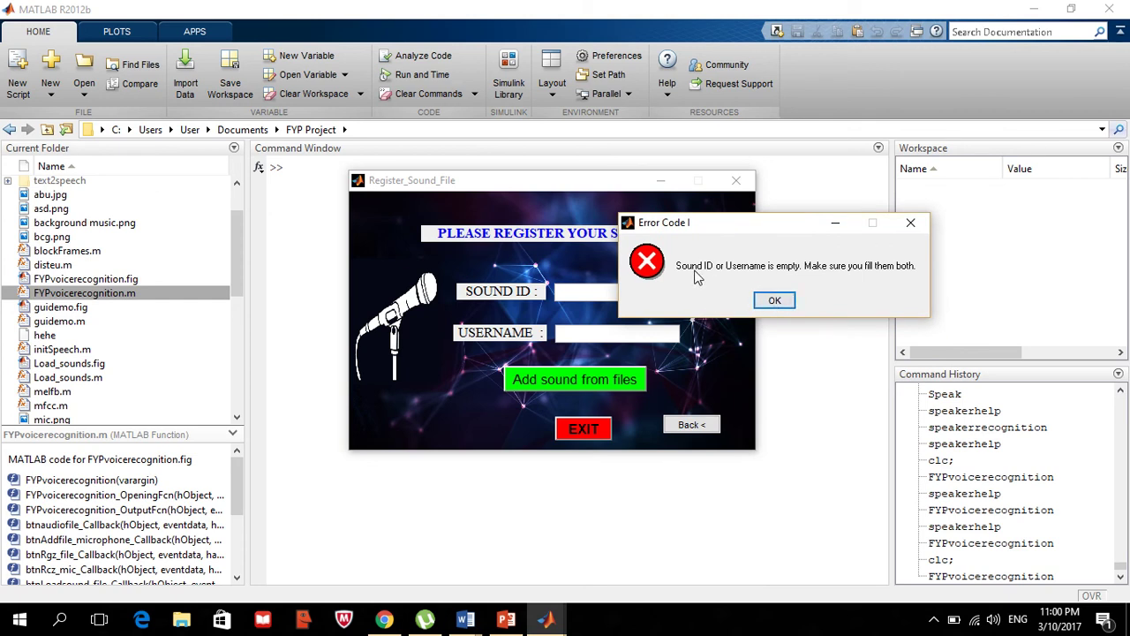
pyautogui.click(775, 301)
pyautogui.click(645, 295)
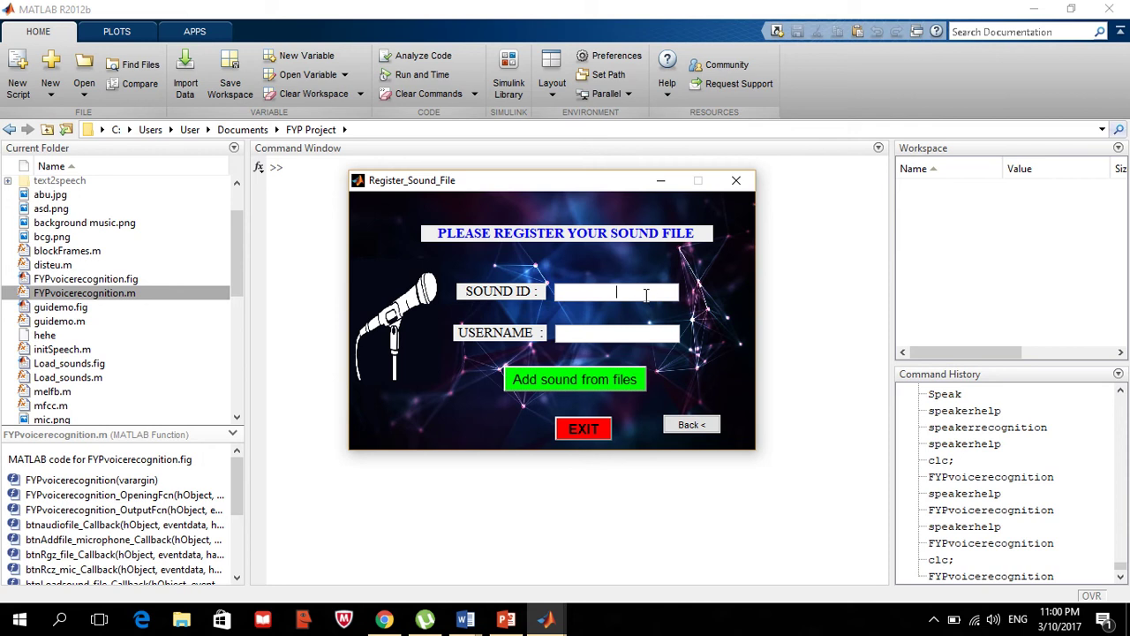
# - Register speaker1's rp-08.wav as Sound ID 01 with a username, then go Back to the menu
pyautogui.write('01')
pyautogui.write('files')
pyautogui.click(602, 383)
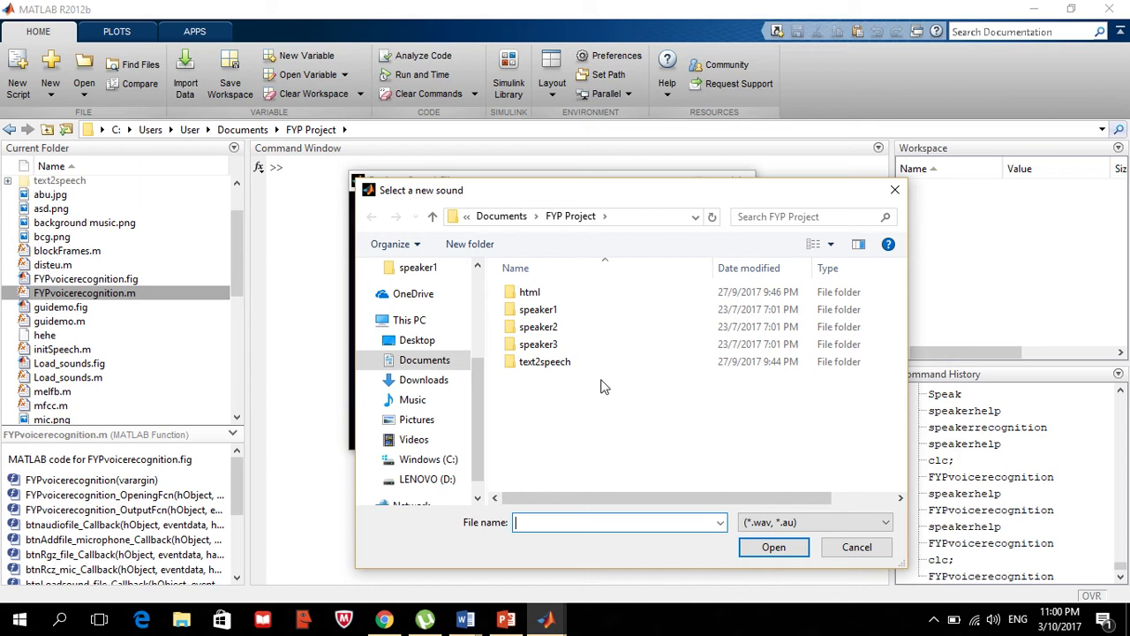
pyautogui.doubleClick(540, 311)
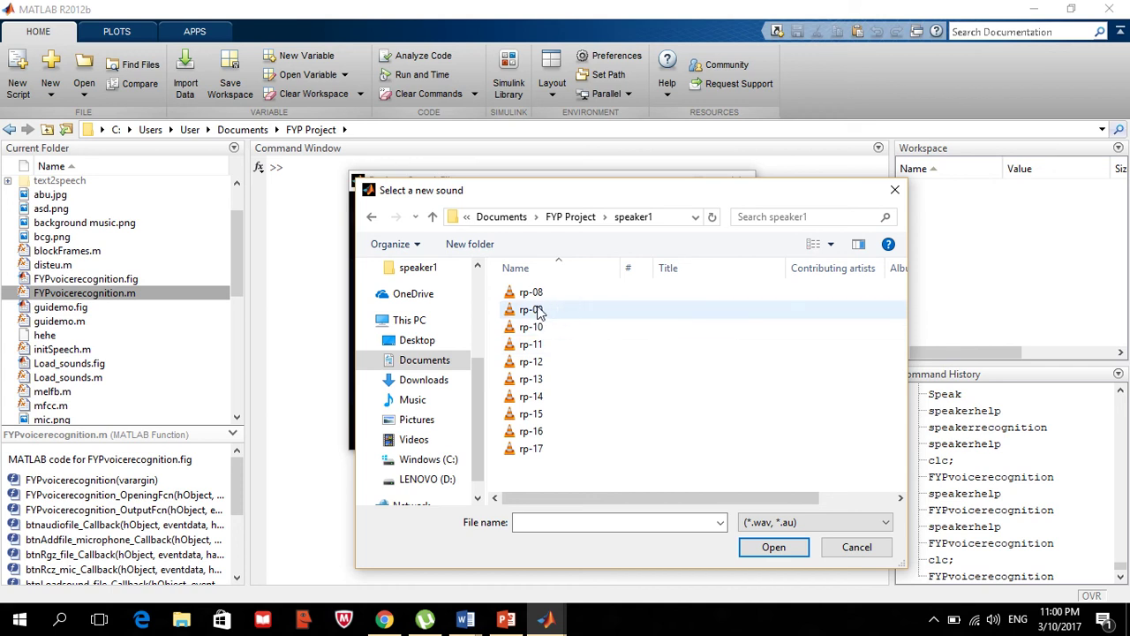
pyautogui.click(532, 293)
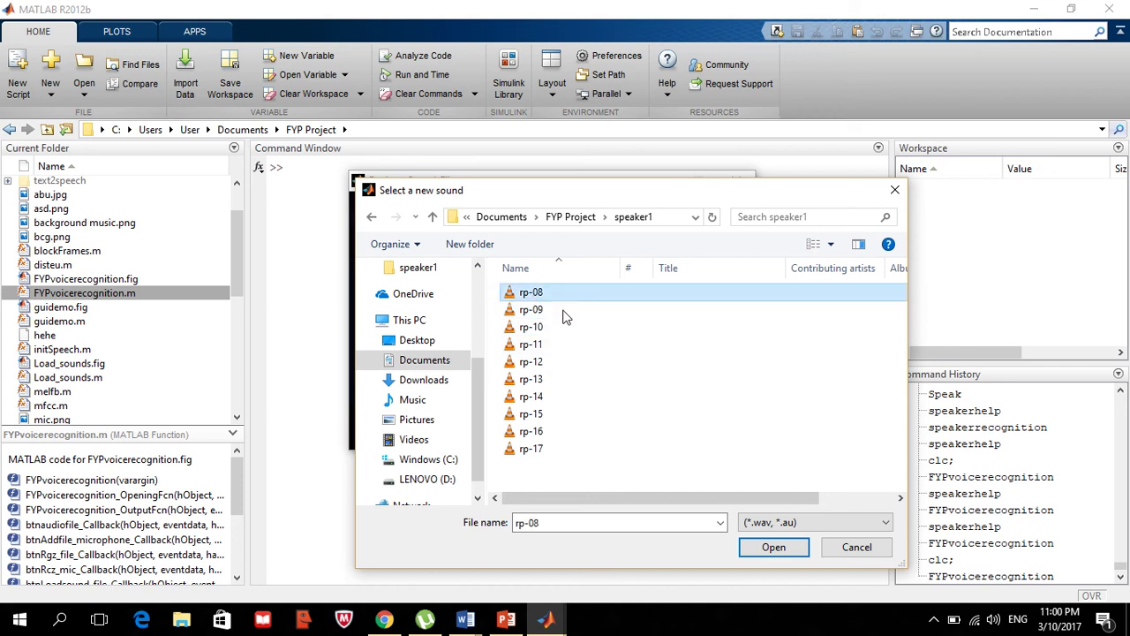
pyautogui.click(773, 547)
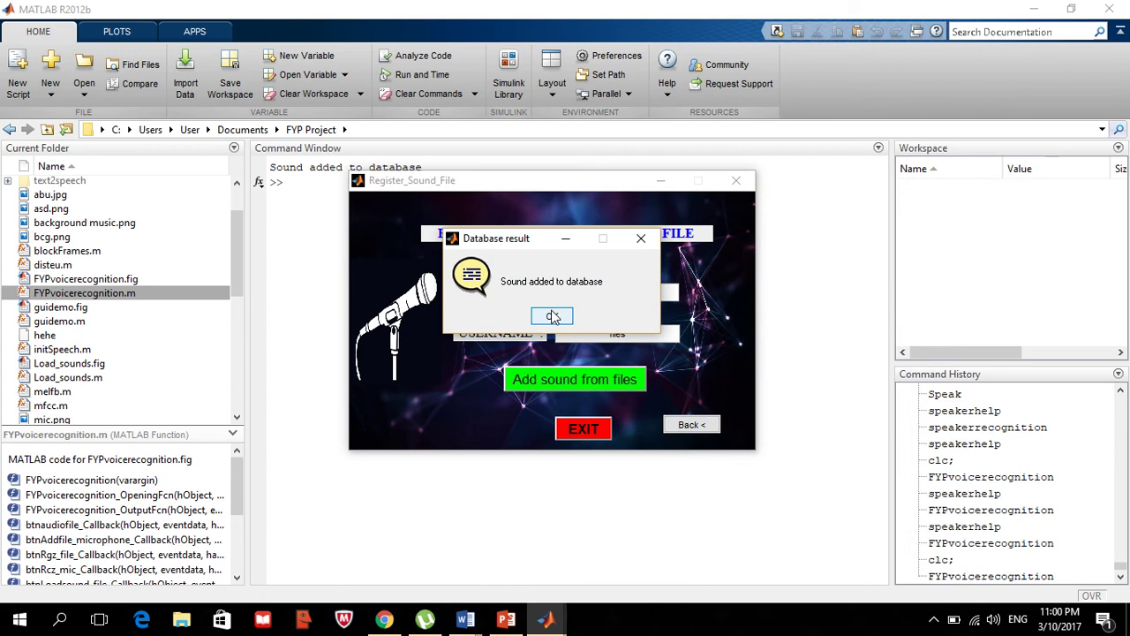
pyautogui.click(552, 318)
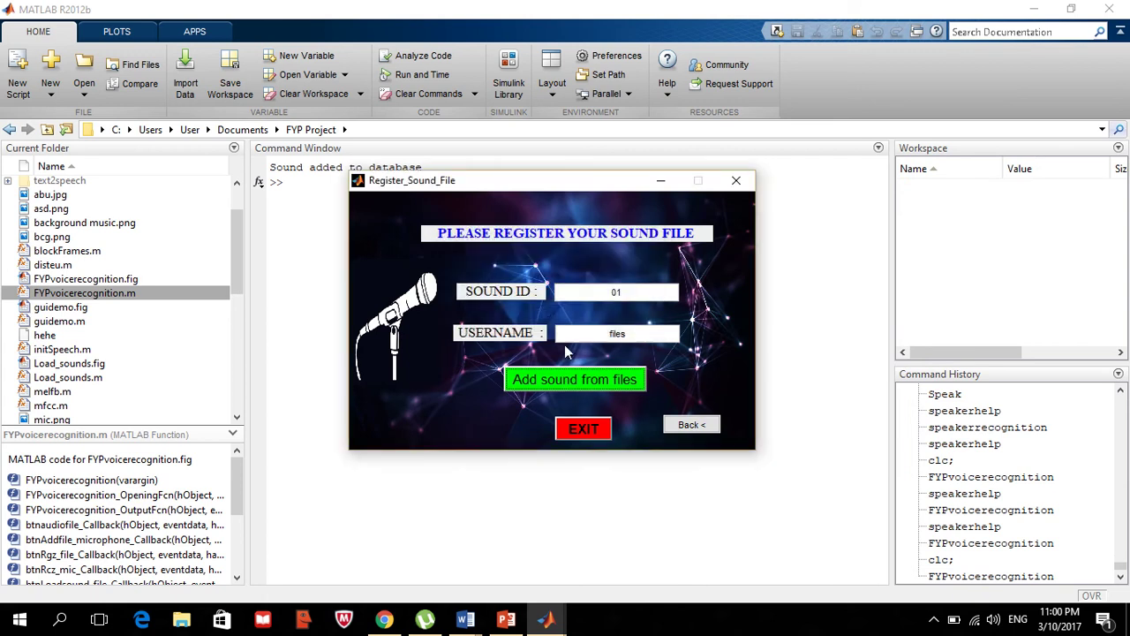
pyautogui.click(687, 424)
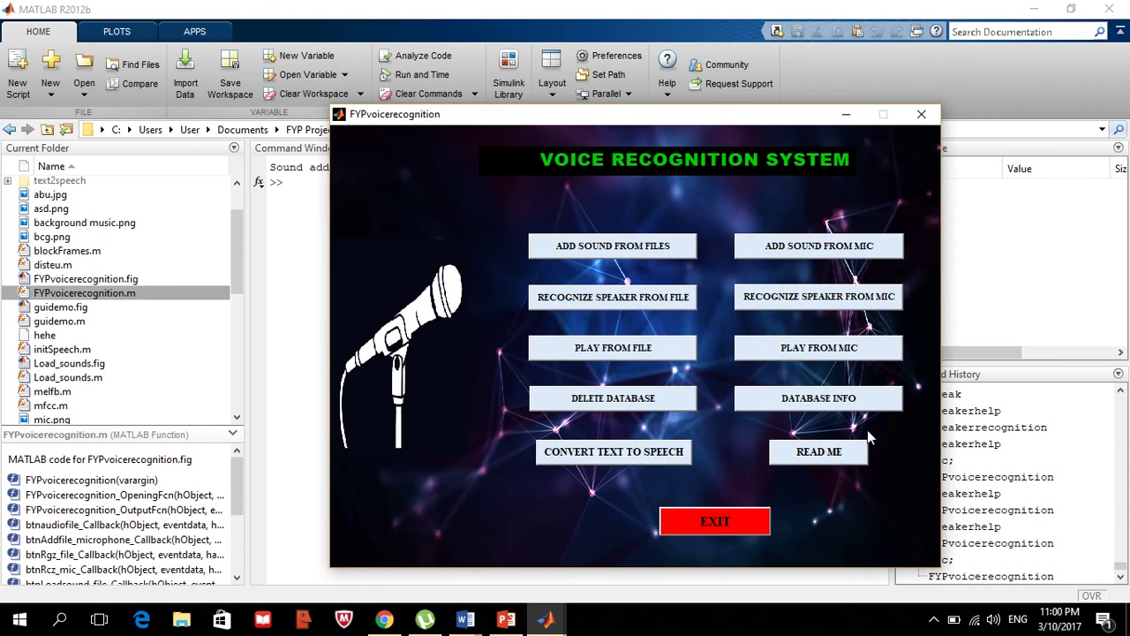
# - Print the database details showing the single rp-08.wav entry, then uncover Workspace and Command History
pyautogui.click(820, 402)
pyautogui.moveTo(603, 125); pyautogui.dragTo(812, 163)
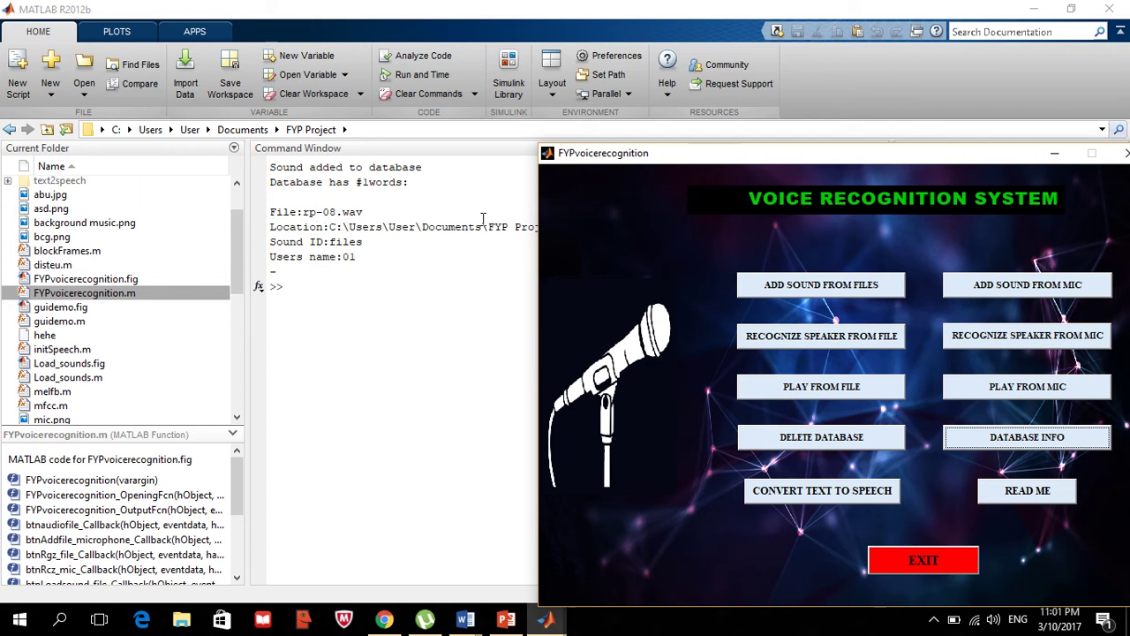
pyautogui.moveTo(653, 163); pyautogui.dragTo(334, 101)
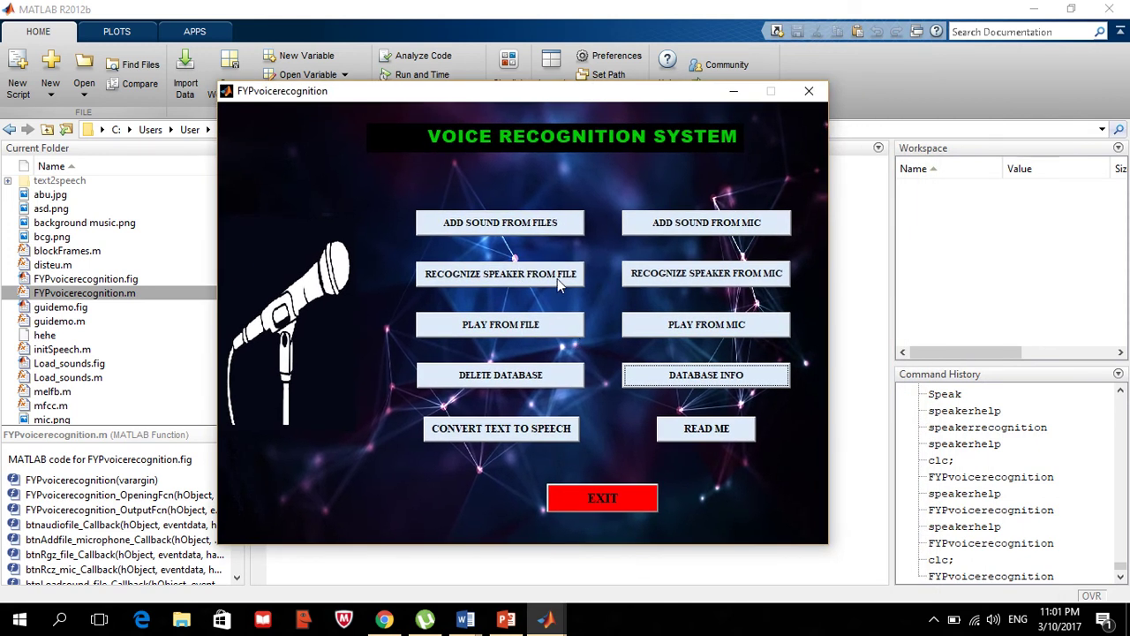
# - Recognize speaker2's a0407.wav and dismiss the 'Wrong User . No matching Result.' warning
pyautogui.click(530, 279)
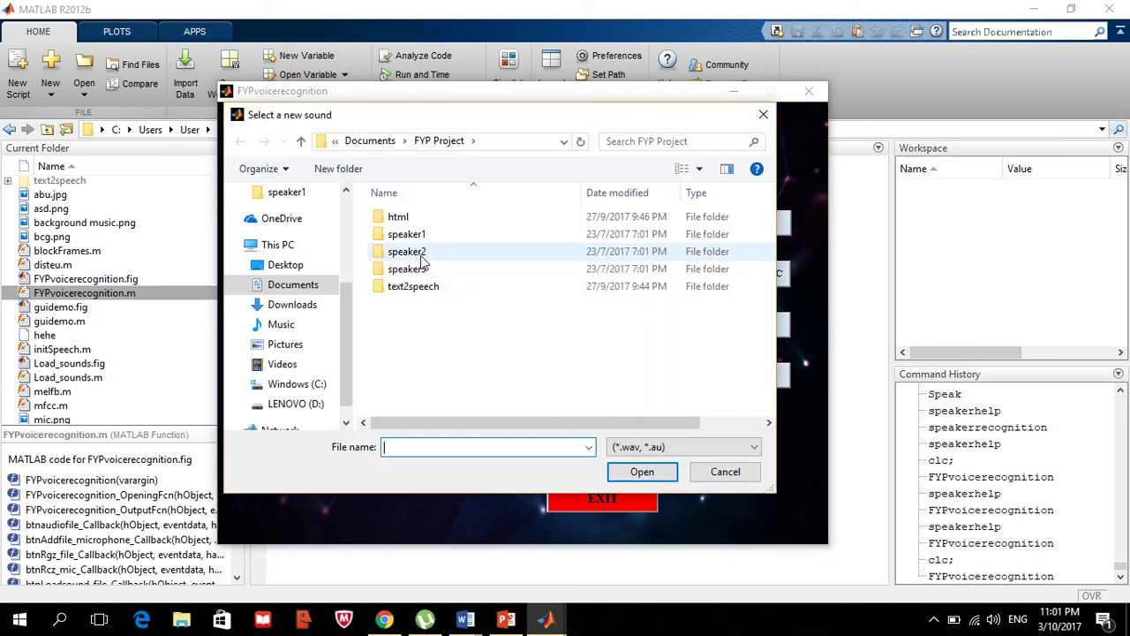
pyautogui.doubleClick(419, 252)
pyautogui.click(417, 251)
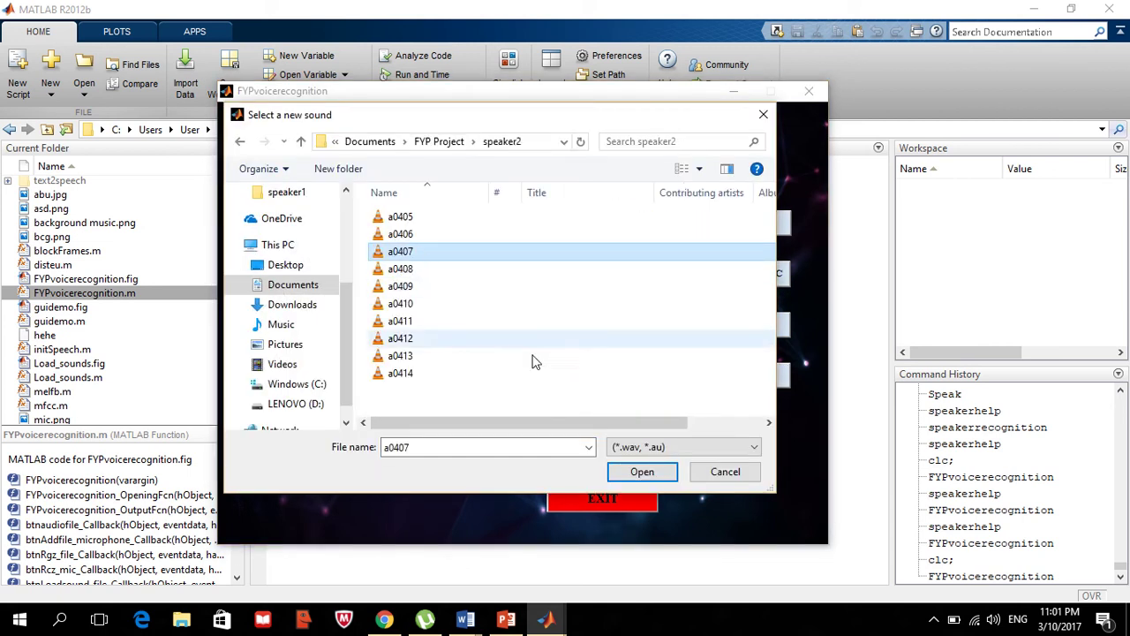
pyautogui.click(645, 473)
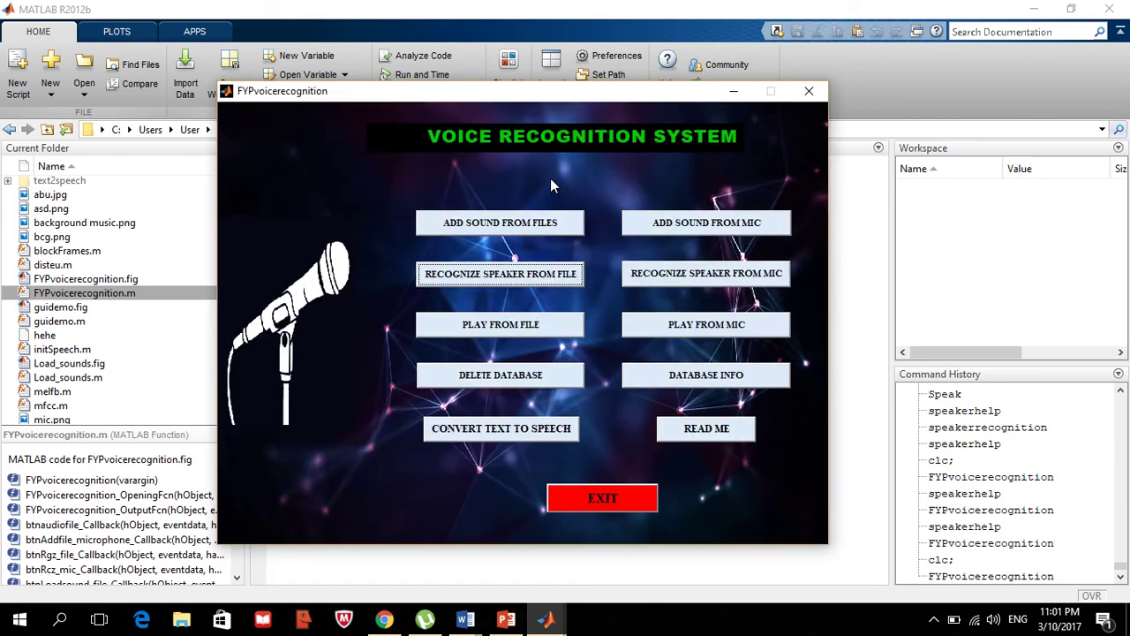
pyautogui.moveTo(526, 96); pyautogui.dragTo(938, 139)
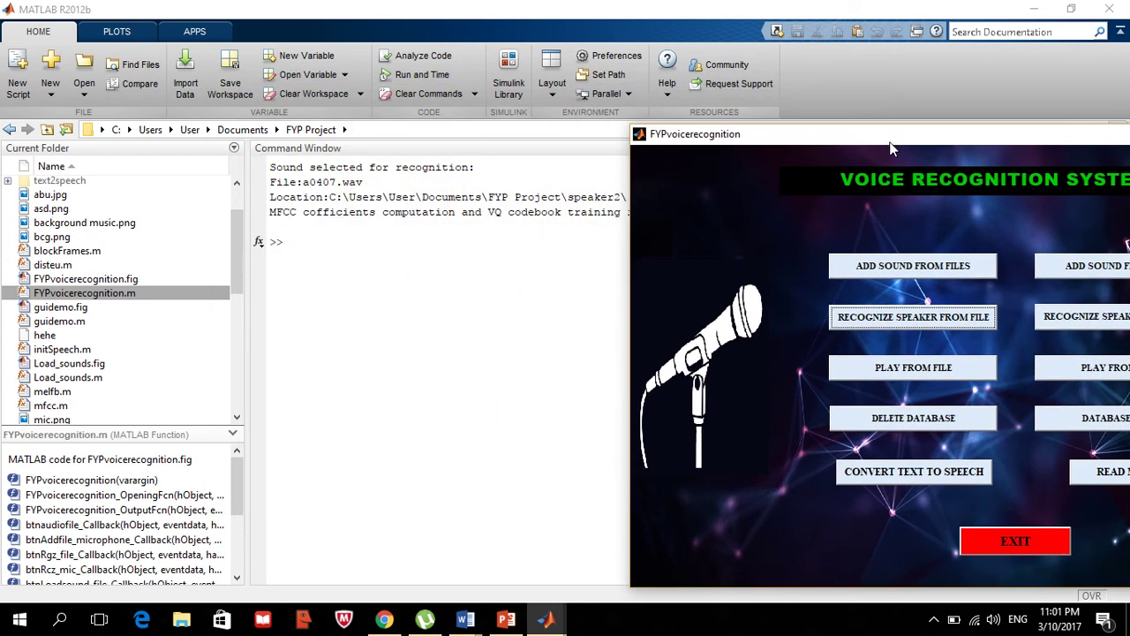
pyautogui.moveTo(890, 148); pyautogui.dragTo(891, 159)
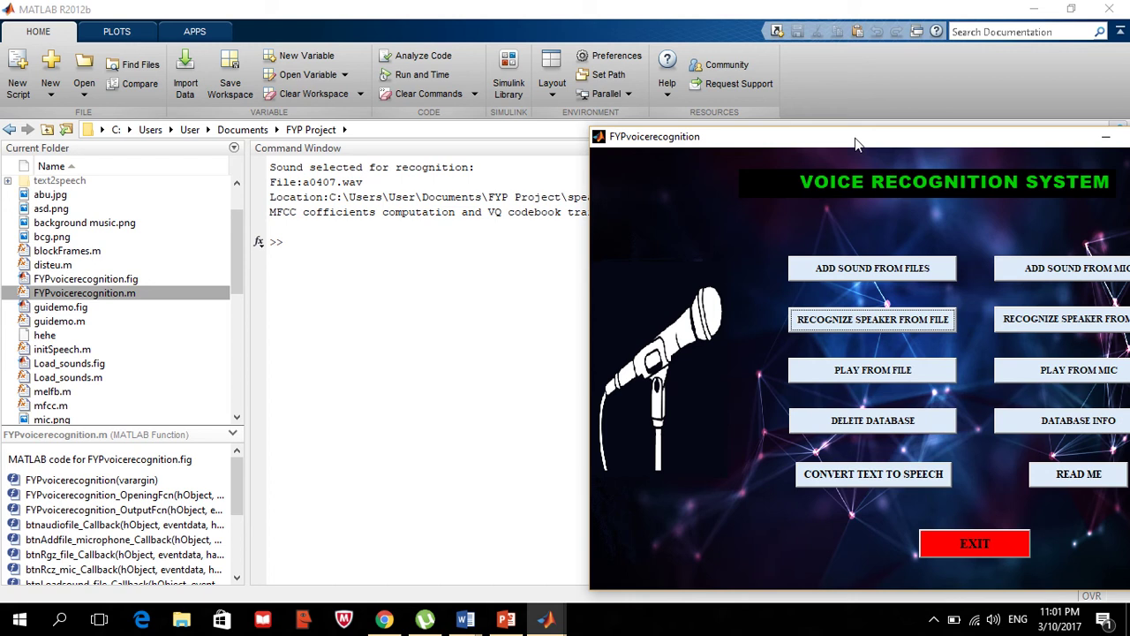
pyautogui.click(880, 146)
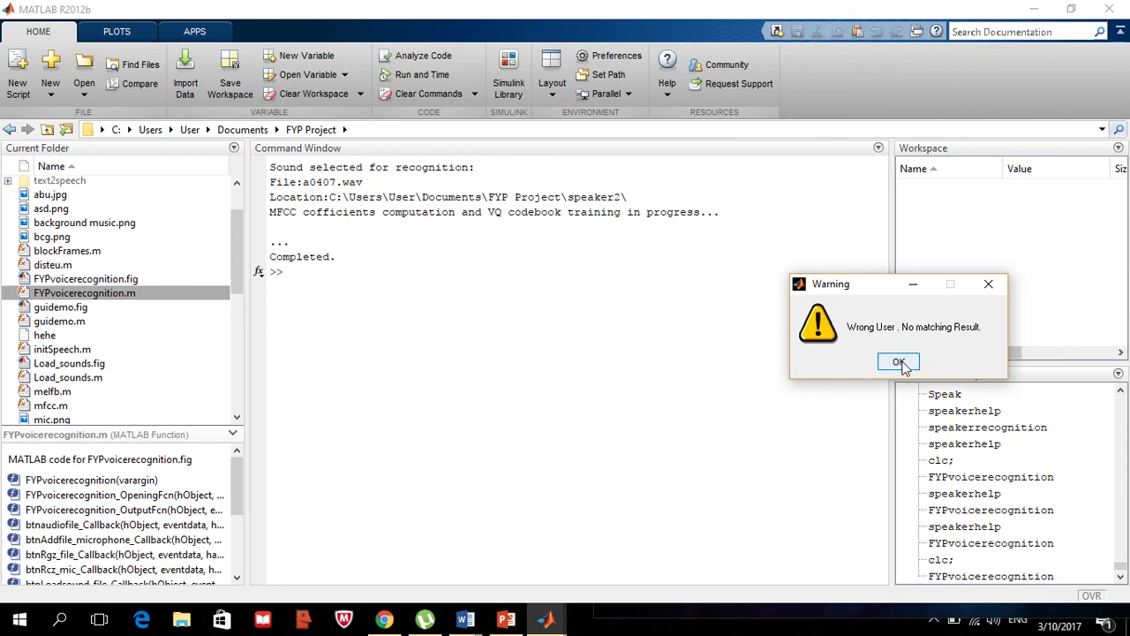
pyautogui.click(899, 362)
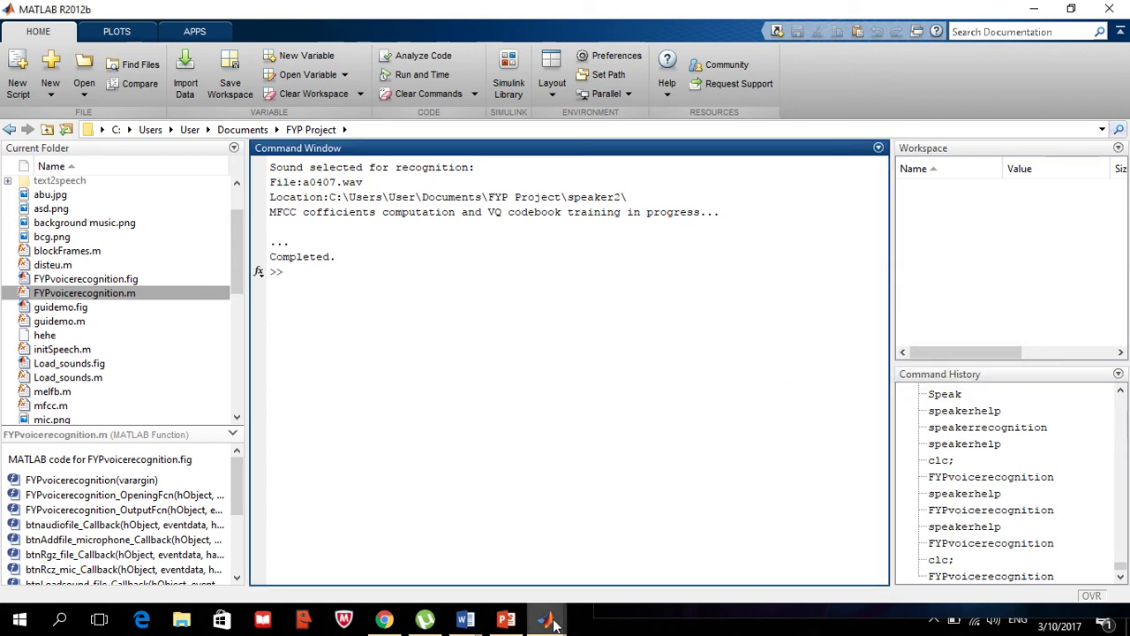
# - Bring the GUI back to the screen centre and open RECOGNIZE SPEAKER FROM MIC
pyautogui.moveTo(565, 620)
pyautogui.click(611, 576)
pyautogui.moveTo(786, 168); pyautogui.dragTo(435, 56)
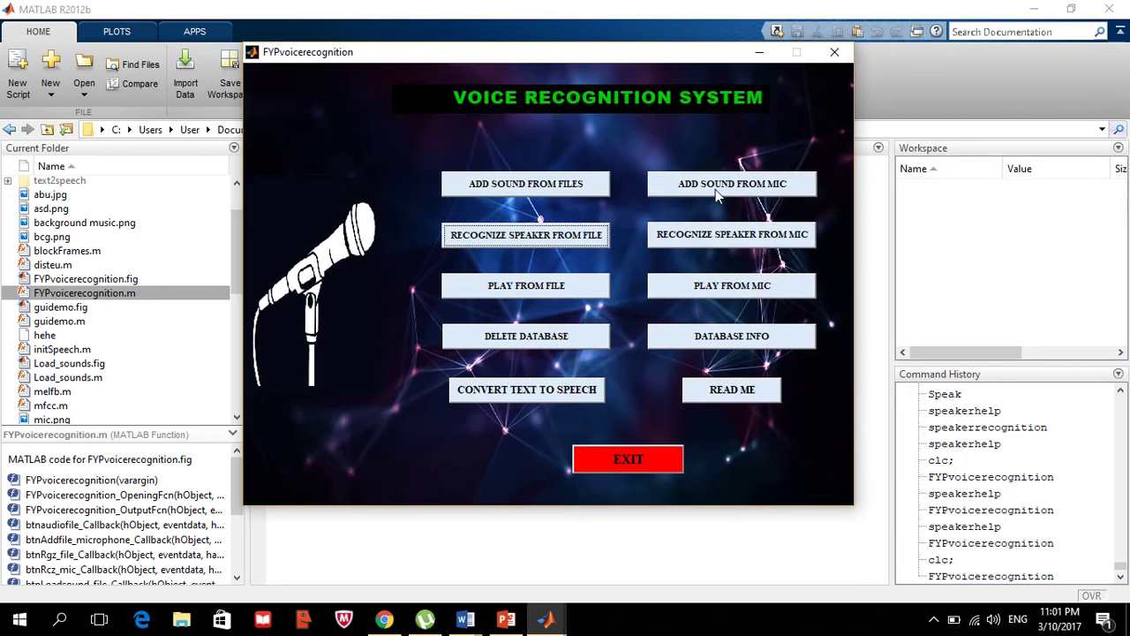
pyautogui.click(738, 237)
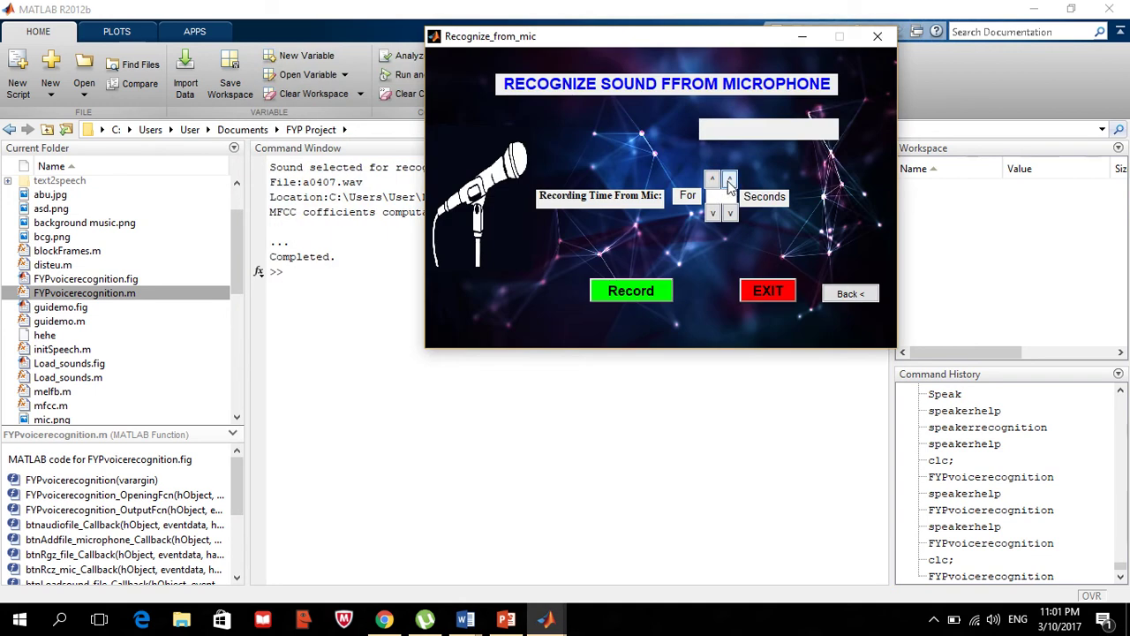
# - Record a 4-second mic sample, dismiss the no-match warning, and go Back to the main menu
pyautogui.click(652, 296)
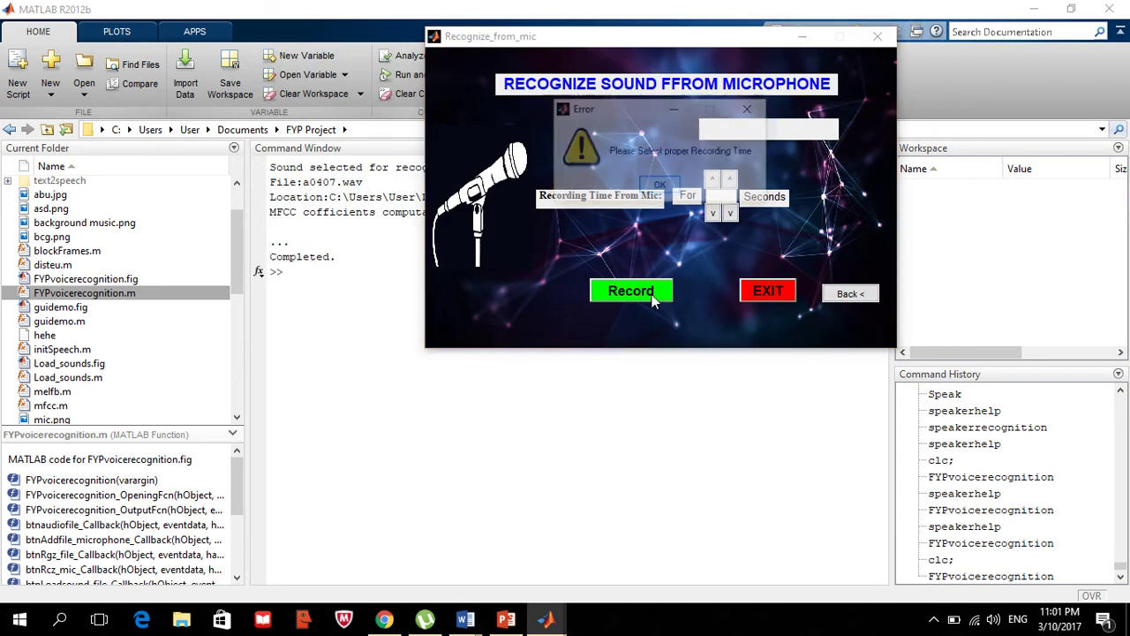
pyautogui.click(661, 187)
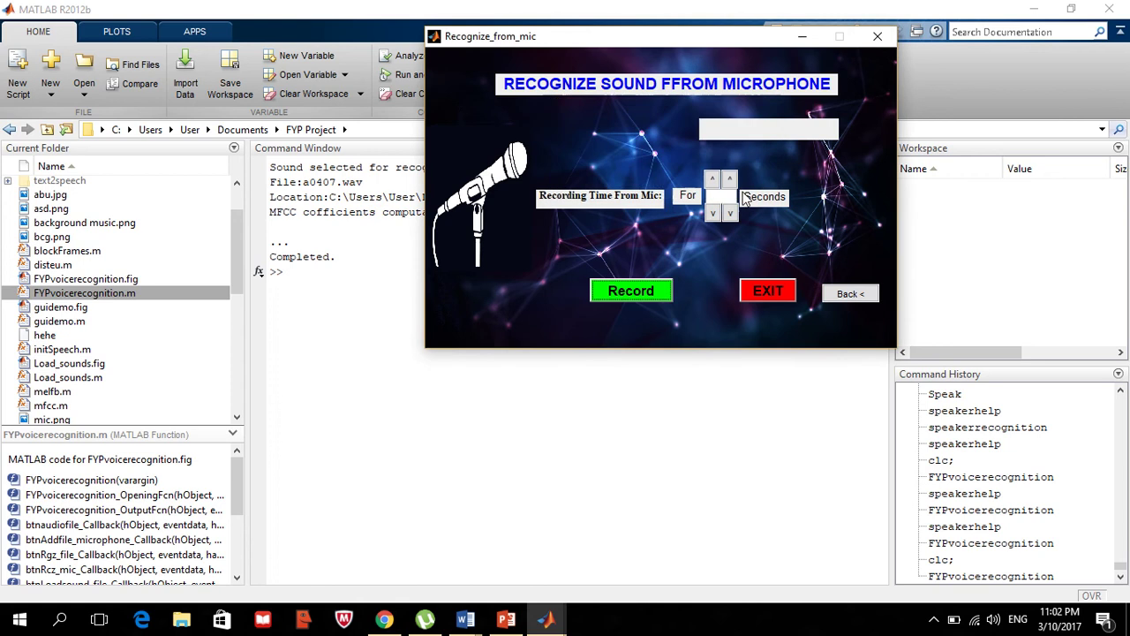
pyautogui.click(729, 180)
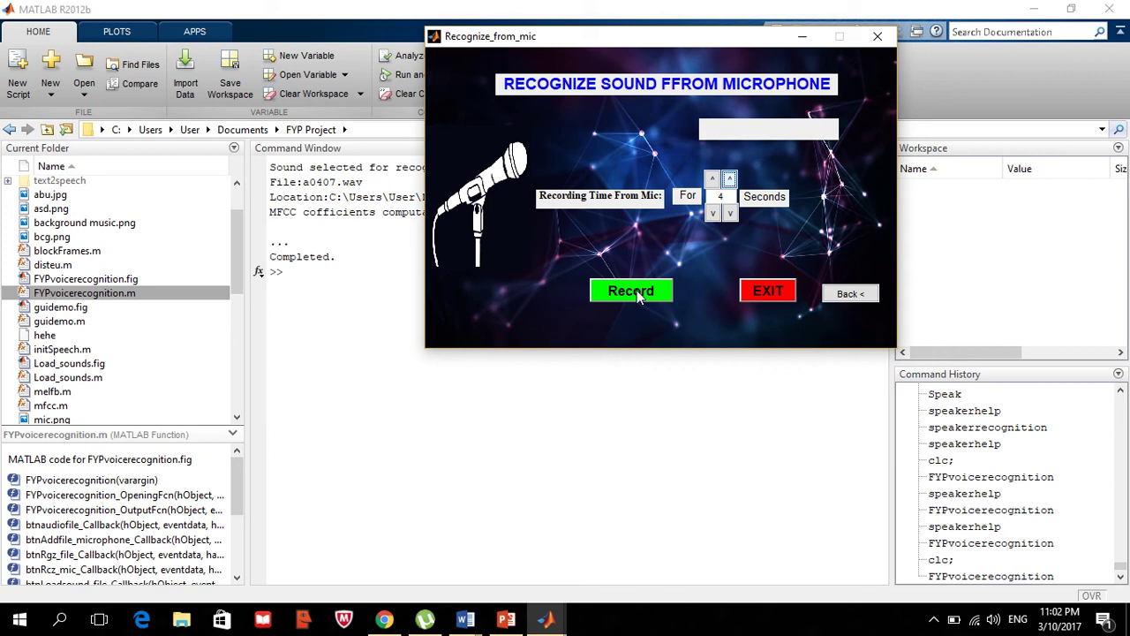
pyautogui.click(637, 294)
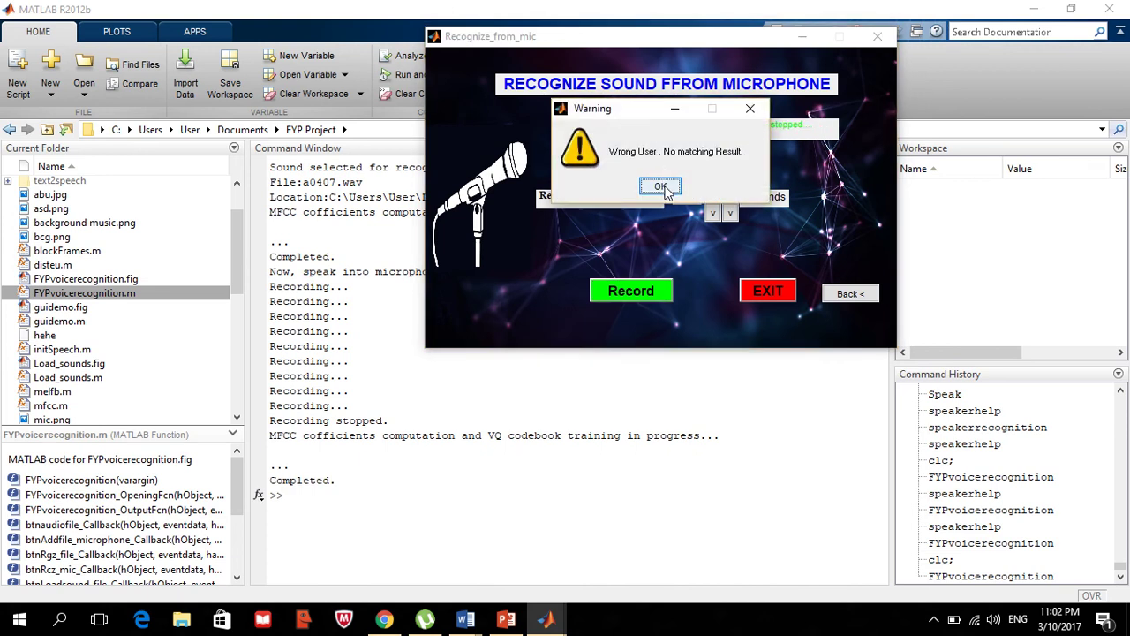
pyautogui.click(663, 187)
pyautogui.click(850, 295)
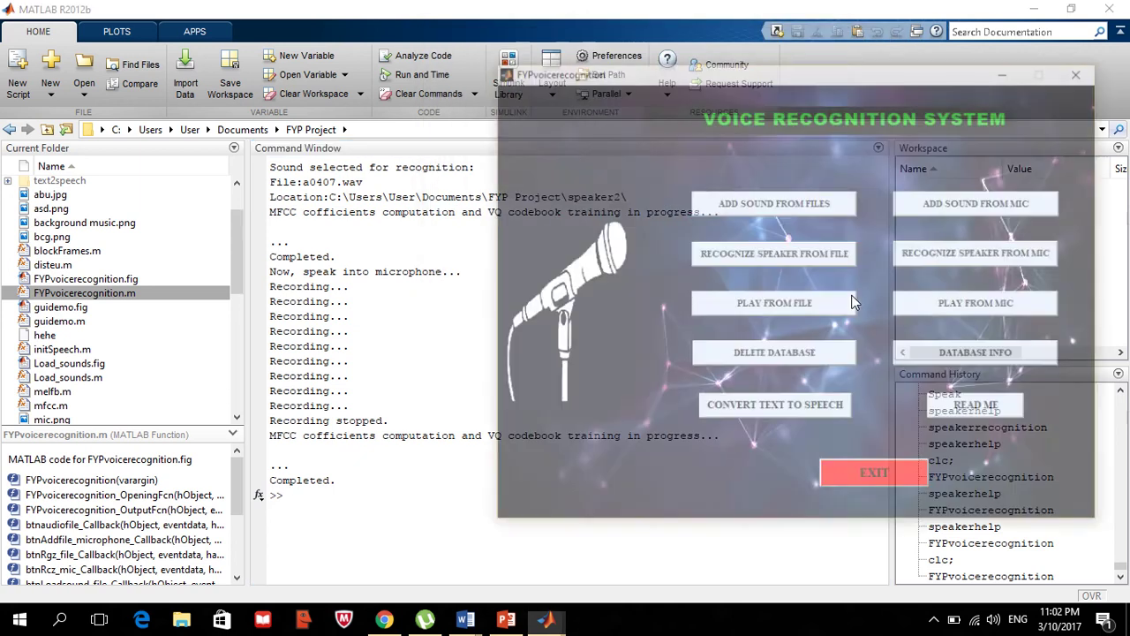
# - Run speaker recognition from file on the rp-14 recording in the speaker1 folder
pyautogui.moveTo(815, 73); pyautogui.dragTo(581, 70)
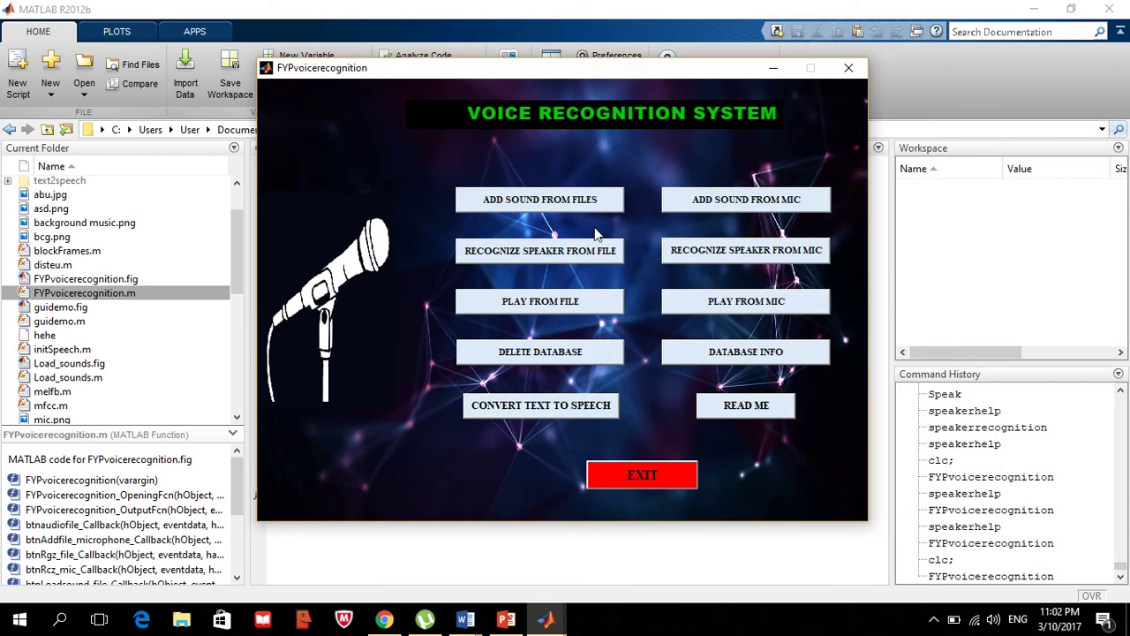
pyautogui.click(563, 258)
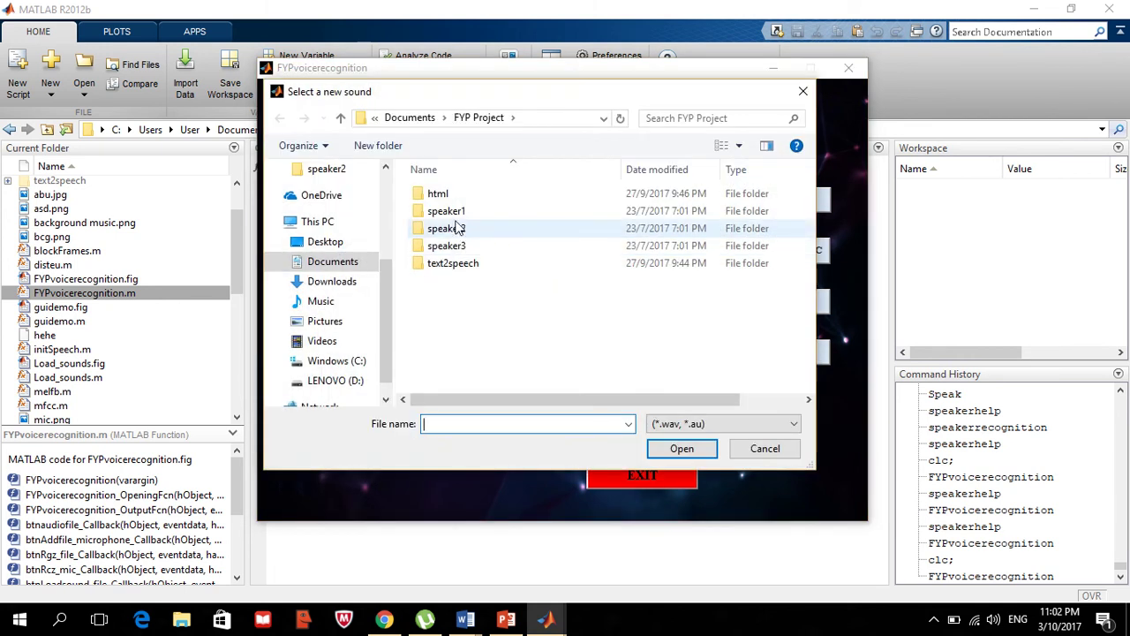
pyautogui.doubleClick(466, 211)
pyautogui.click(459, 297)
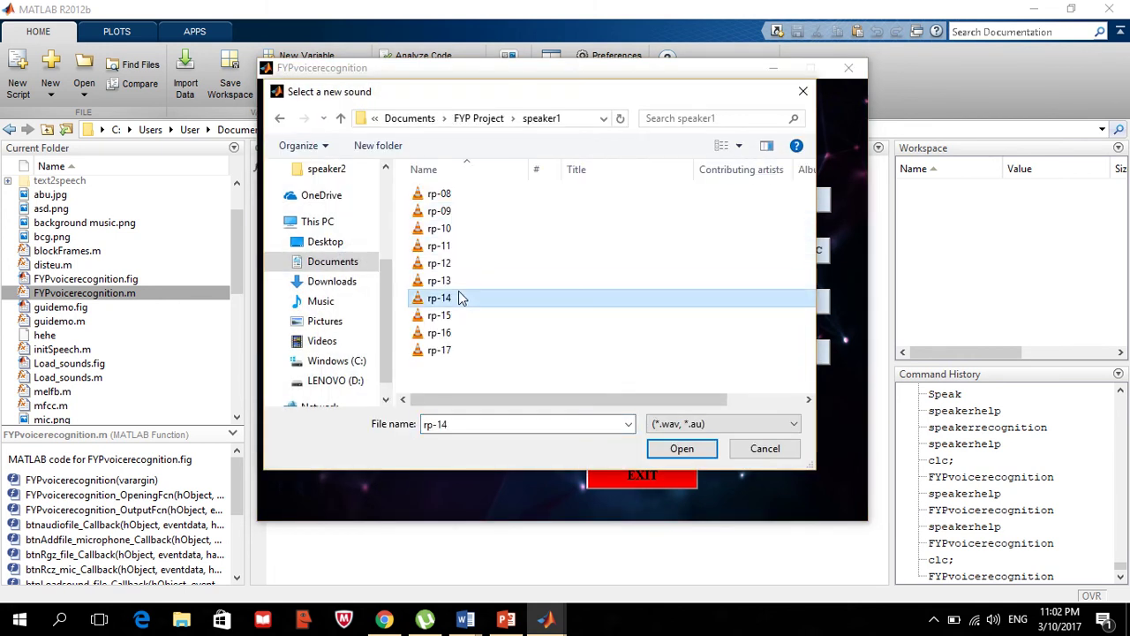
pyautogui.click(681, 450)
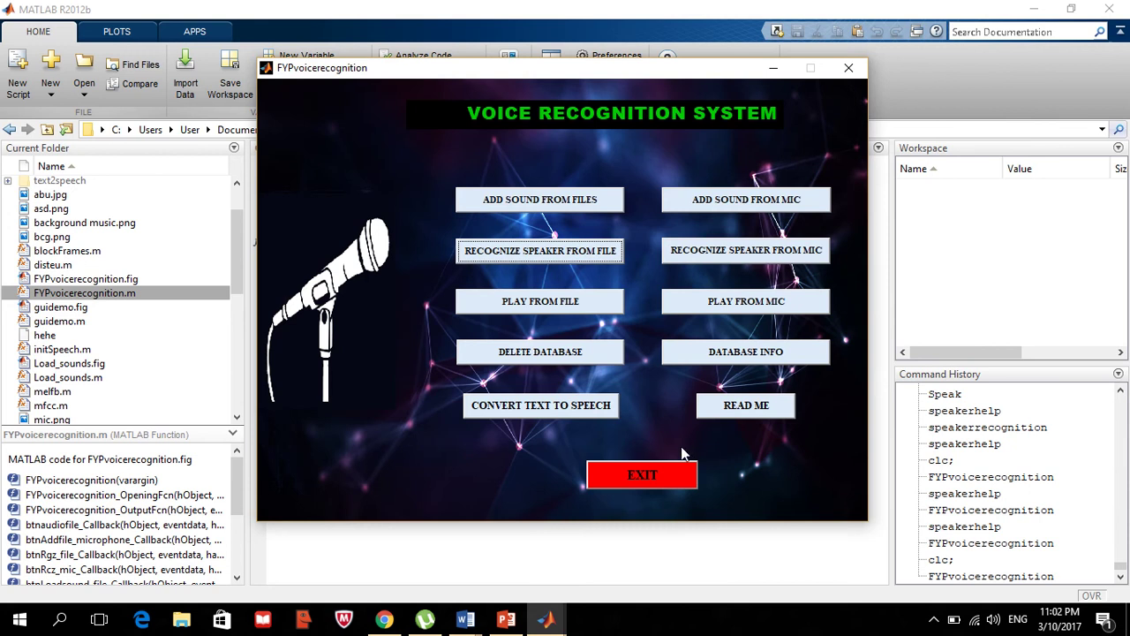
# - Review the Matching result showing rp-08 with speaker ID files, then dismiss it
pyautogui.moveTo(519, 82); pyautogui.dragTo(825, 78)
pyautogui.click(877, 250)
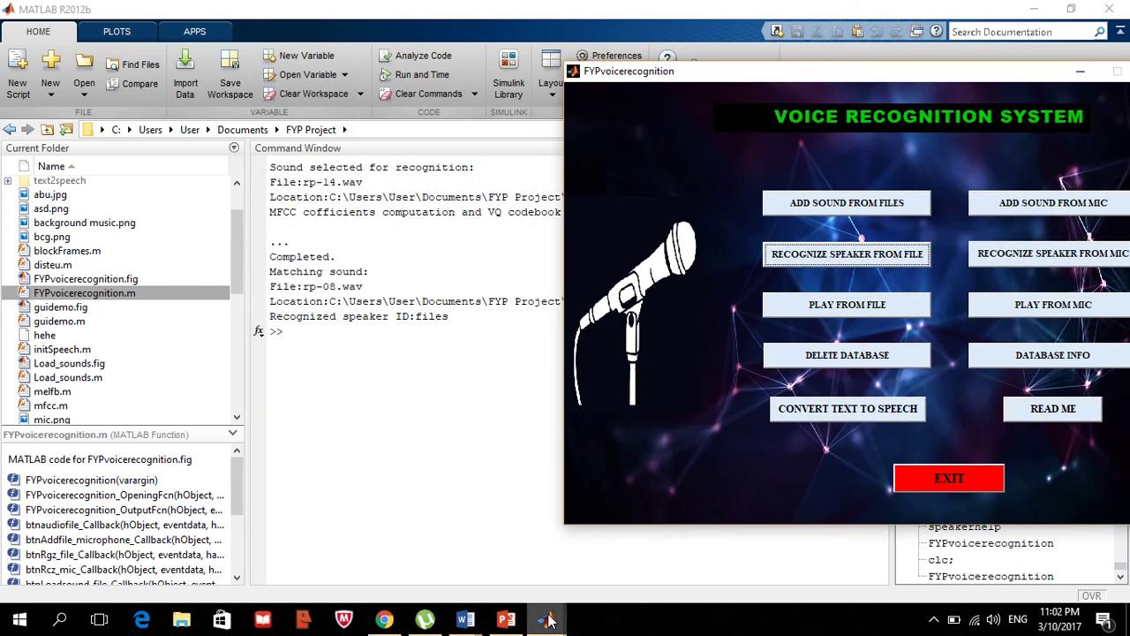
pyautogui.moveTo(547, 621)
pyautogui.click(772, 558)
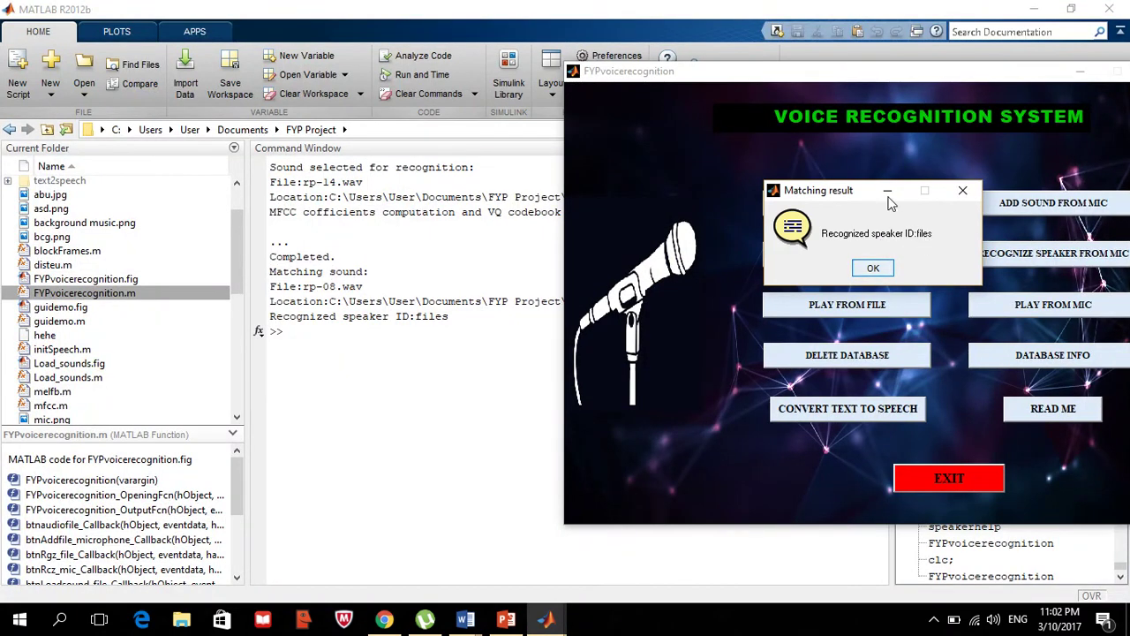
pyautogui.moveTo(840, 199); pyautogui.dragTo(758, 188)
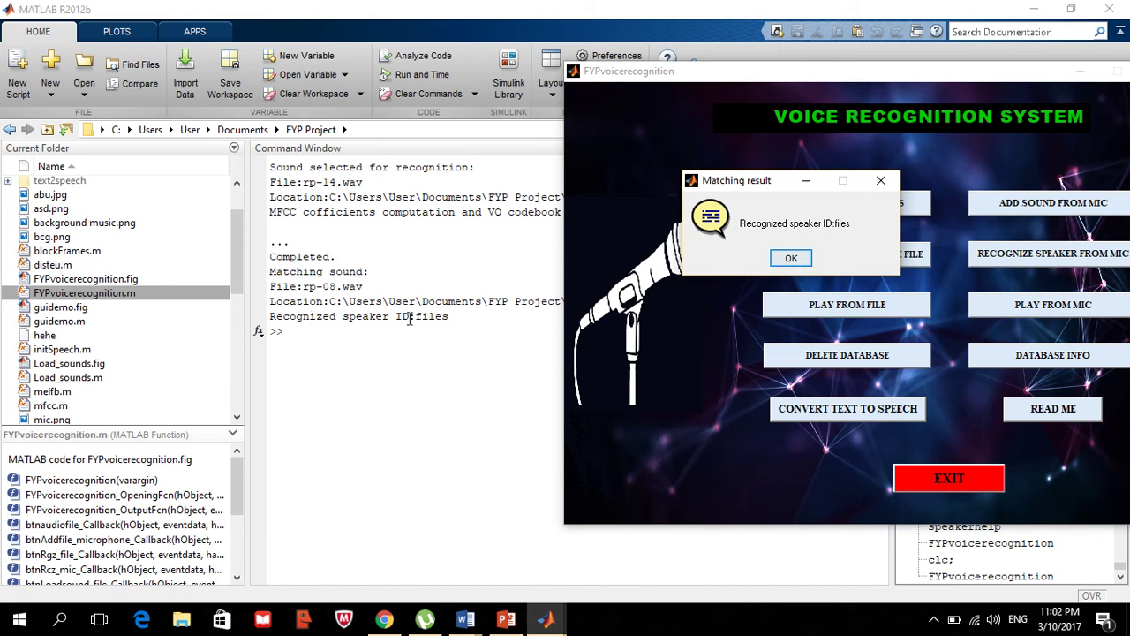
pyautogui.click(791, 258)
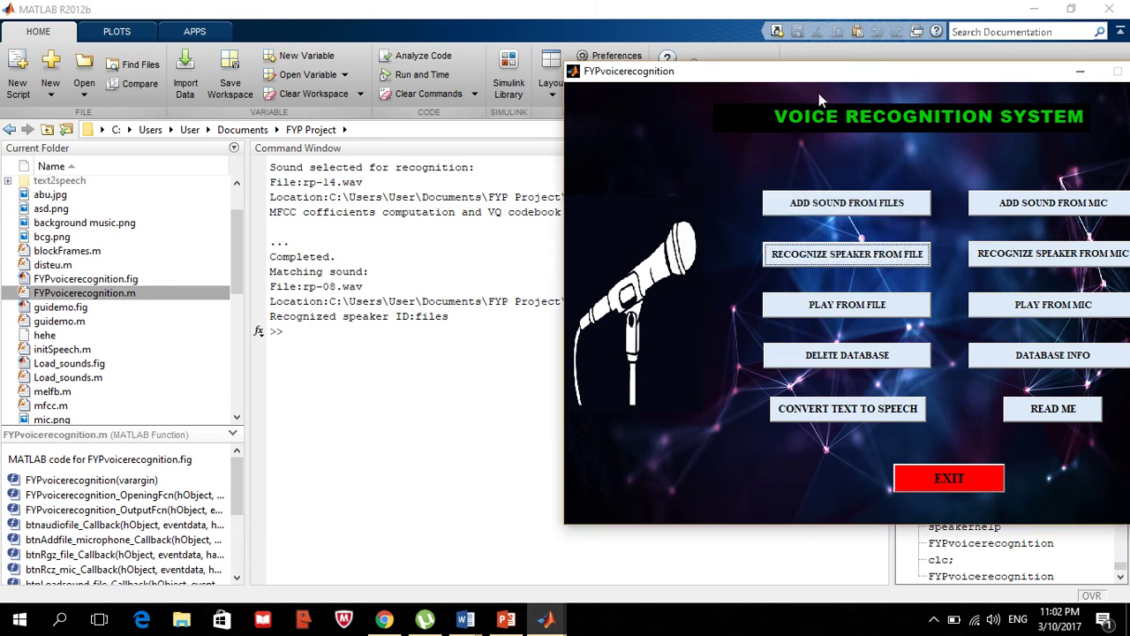
pyautogui.moveTo(820, 80); pyautogui.dragTo(856, 54)
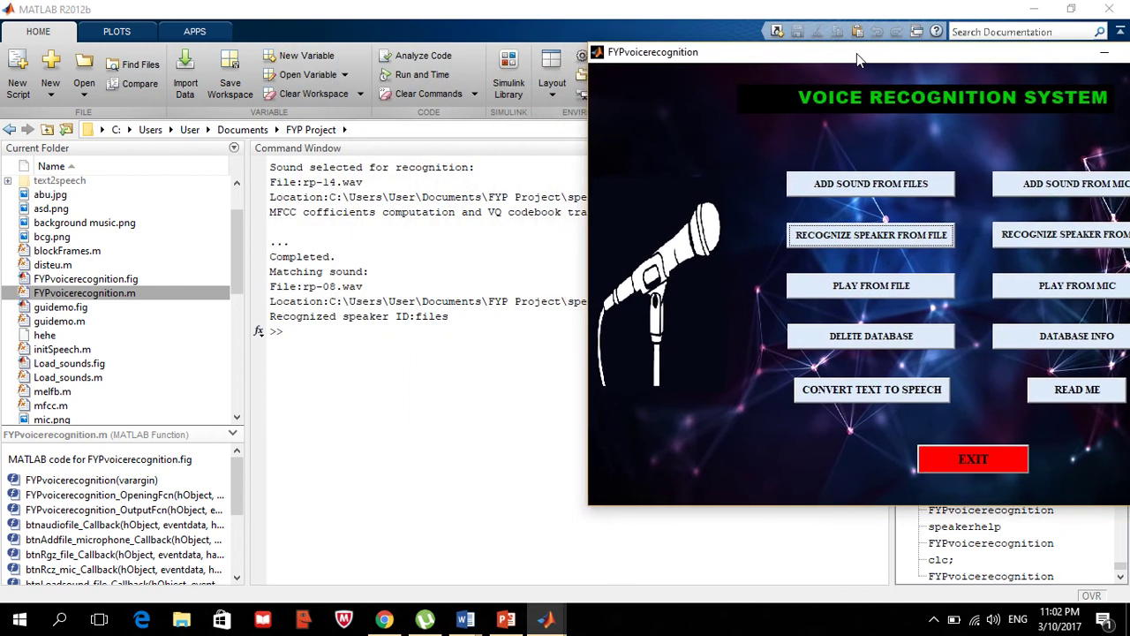
# - Open microphone registration, enter a username, and dismiss the empty-fields error on recording
pyautogui.click(1078, 187)
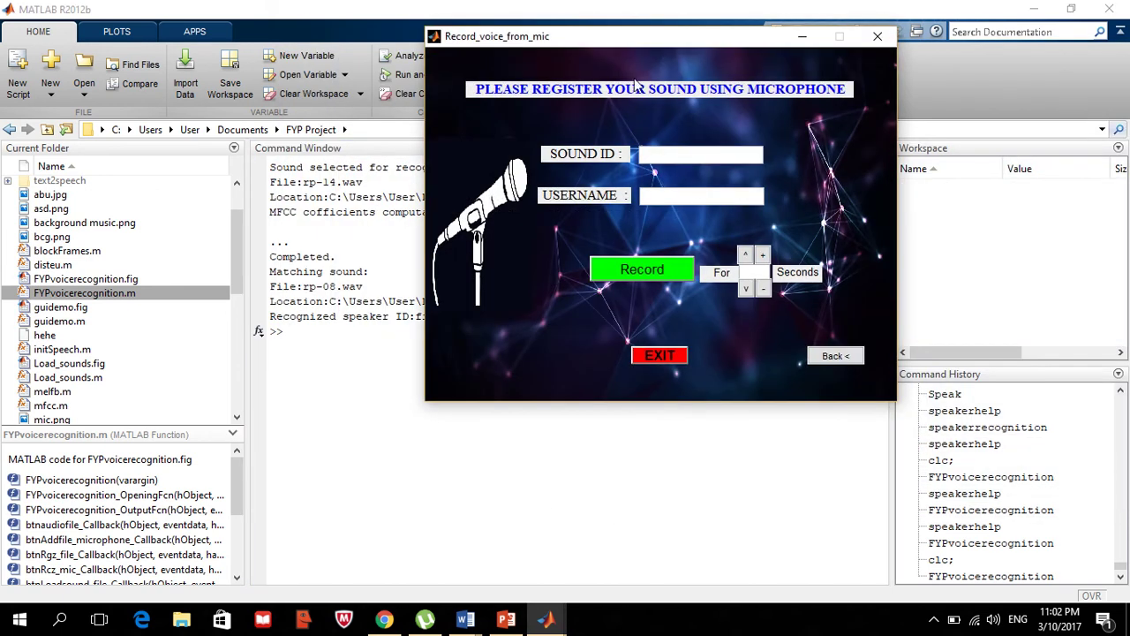
pyautogui.moveTo(622, 49); pyautogui.dragTo(823, 83)
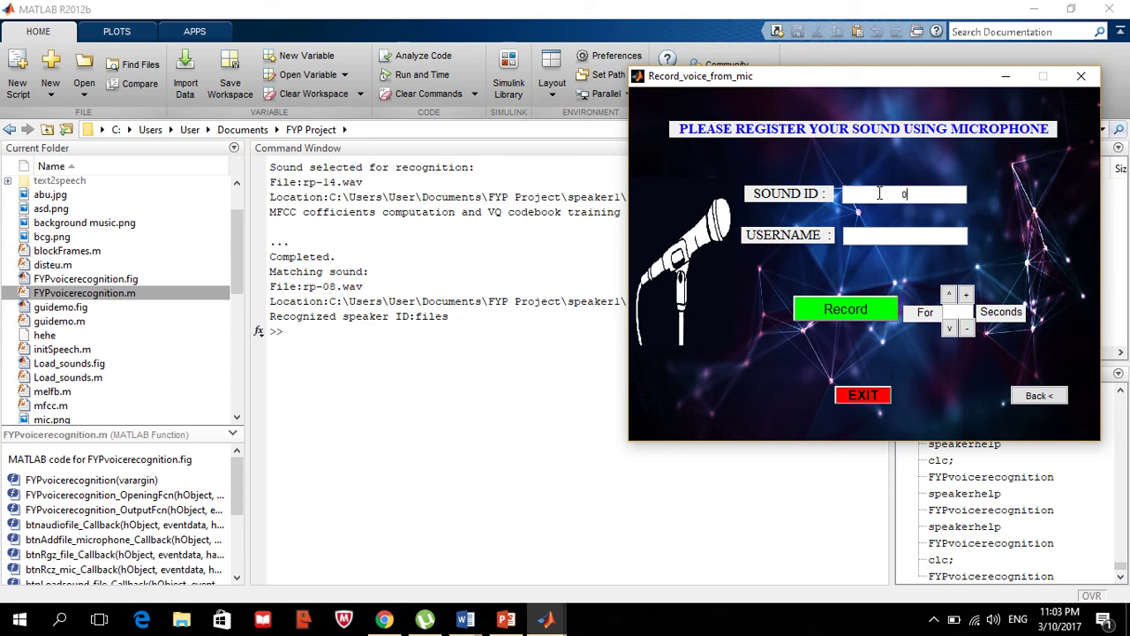
pyautogui.click(890, 239)
pyautogui.write('Abdala')
pyautogui.press('BackSpace')
pyautogui.press('BackSpace')
pyautogui.press('BackSpace')
pyautogui.press('BackSpace')
pyautogui.press('BackSpace')
pyautogui.press('BackSpace')
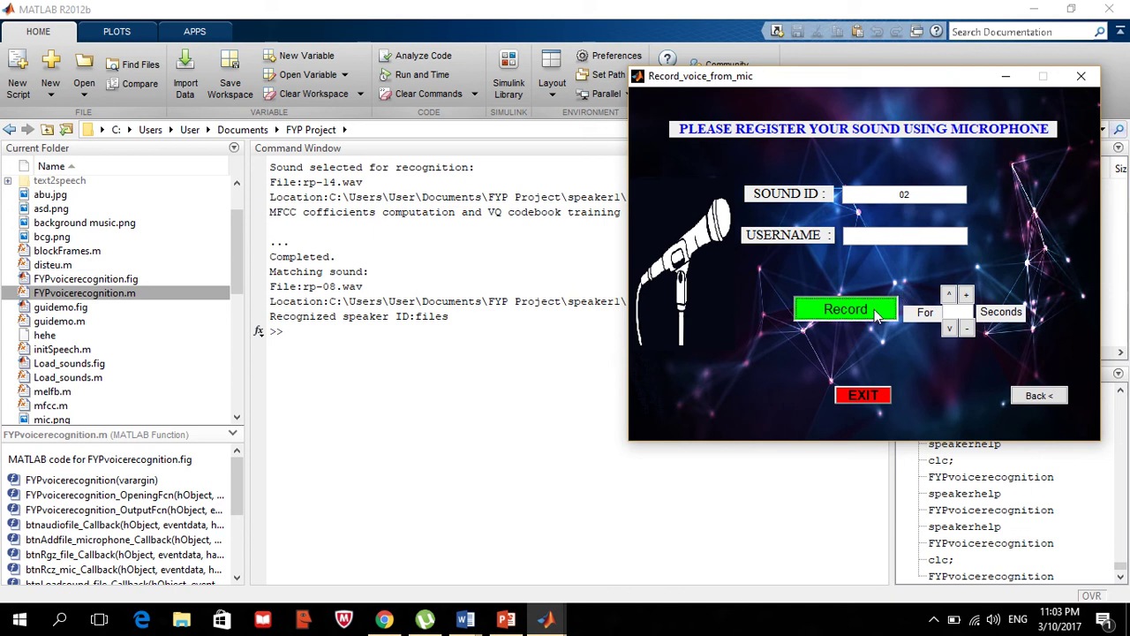
pyautogui.click(876, 311)
pyautogui.click(866, 242)
# - Re-enter the username and retry recording, dismissing the empty-fields error again
pyautogui.click(888, 237)
pyautogui.write('Abdala')
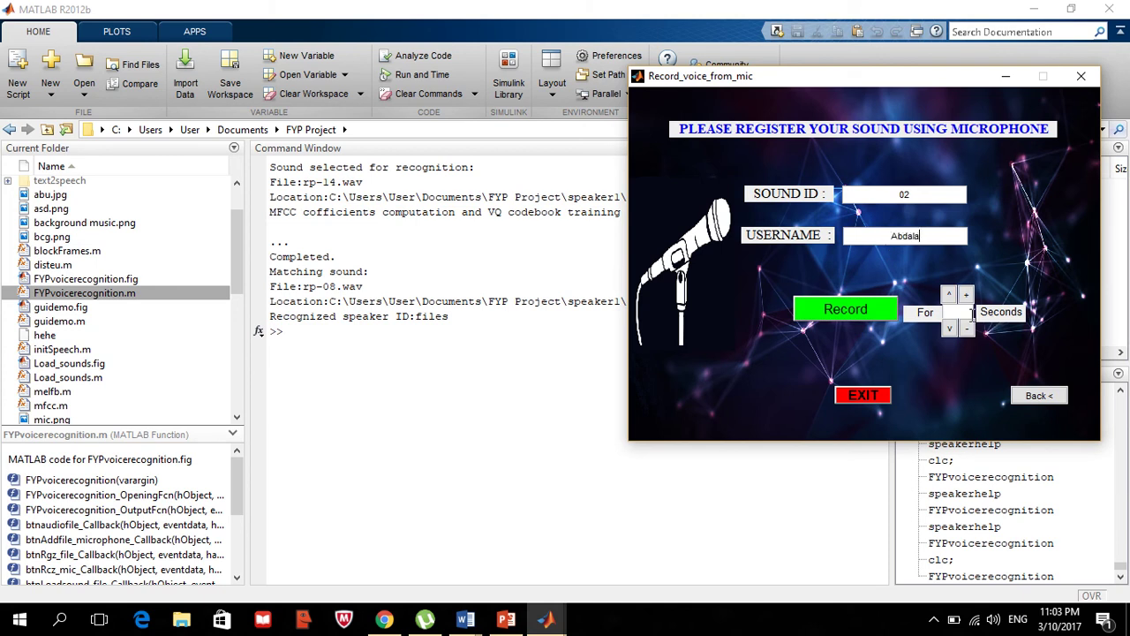
pyautogui.click(847, 309)
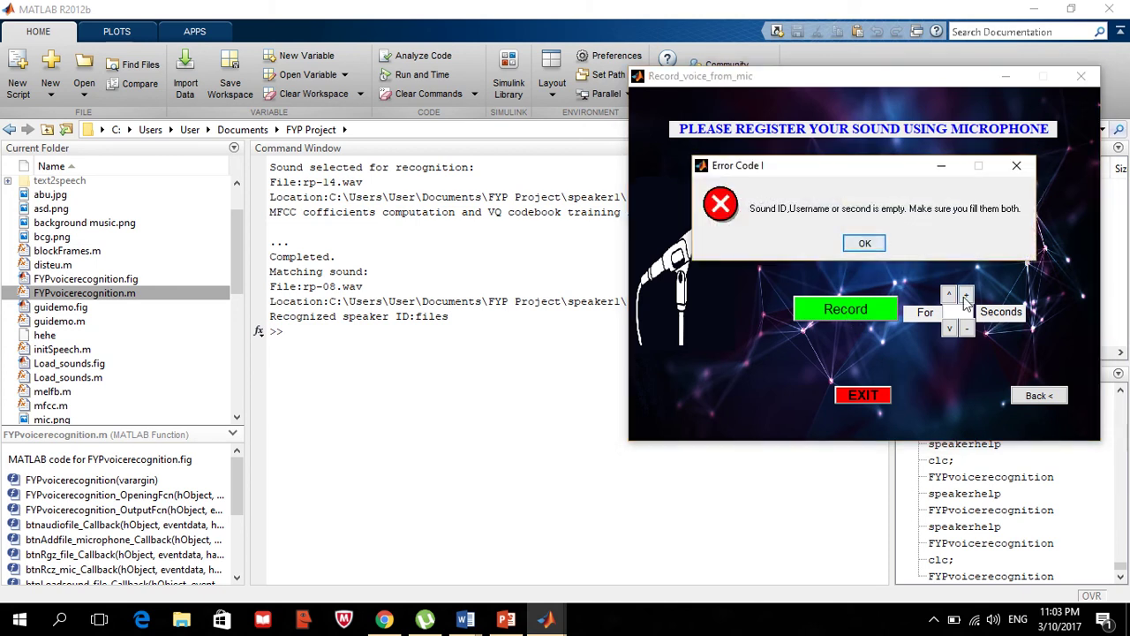
pyautogui.click(864, 243)
# - Record a 4-second sample as Sound ID 02, confirm it was added, and go back
pyautogui.click(966, 297)
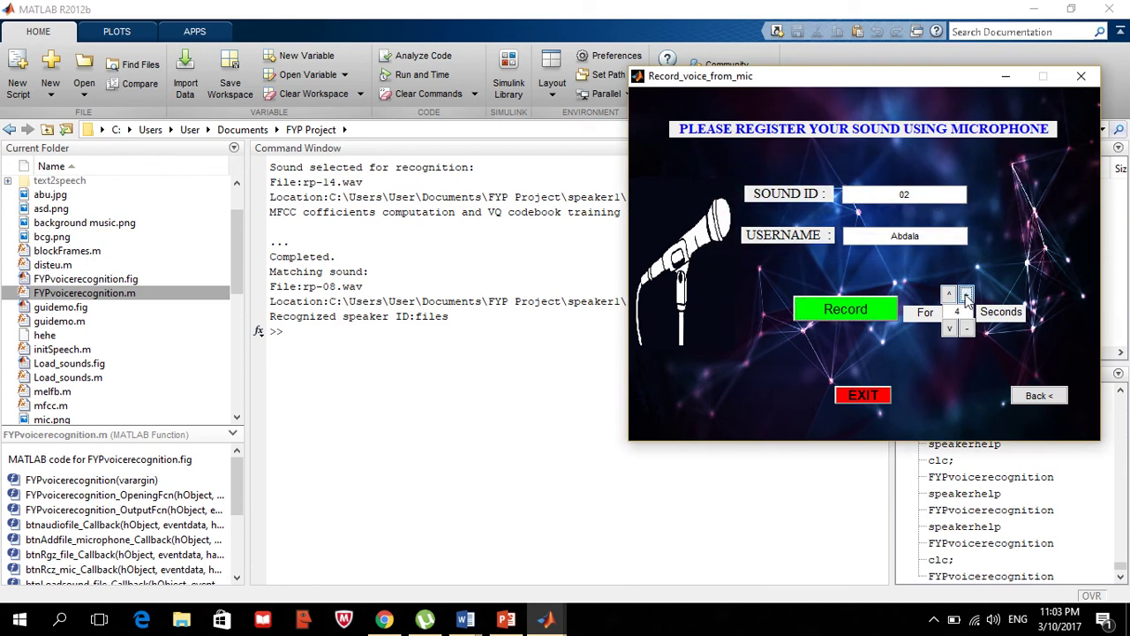
pyautogui.click(855, 308)
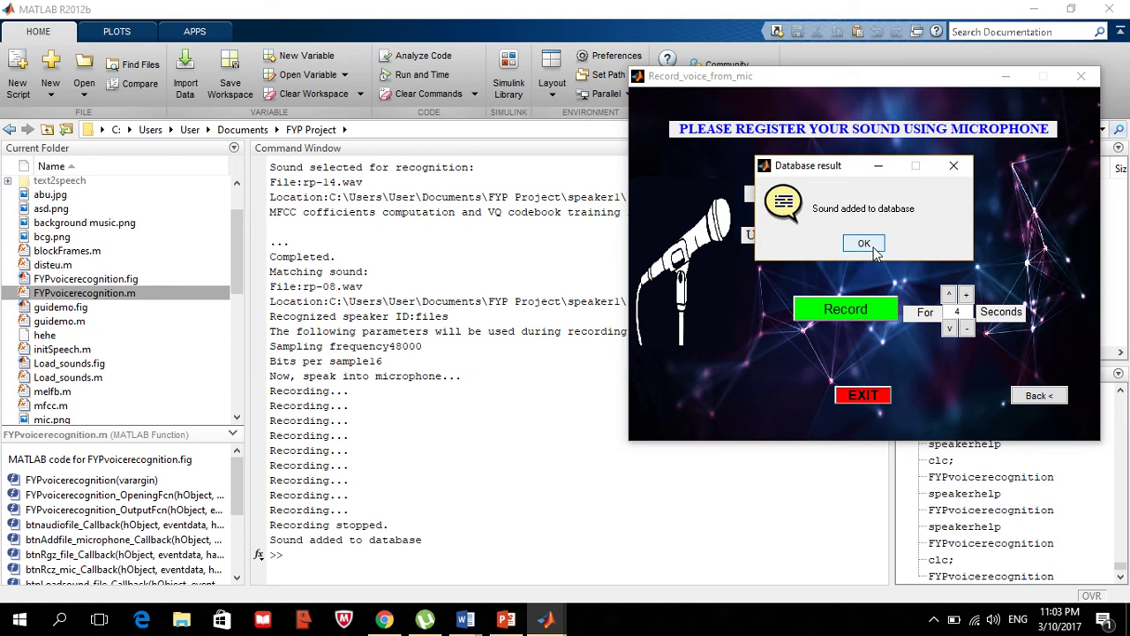
pyautogui.click(872, 246)
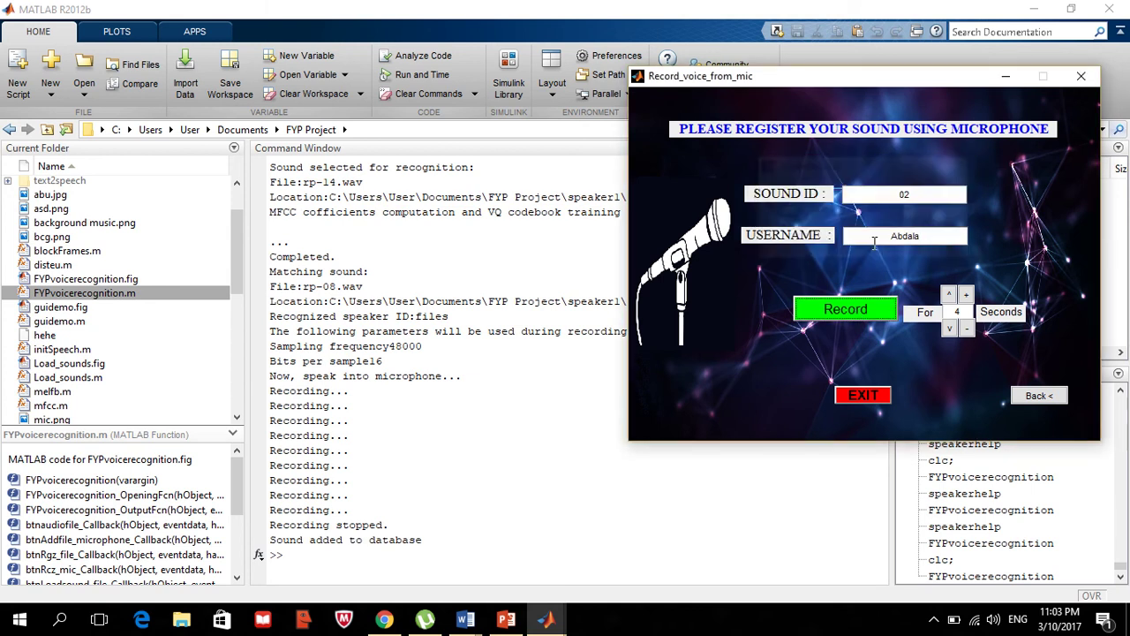
pyautogui.click(1029, 398)
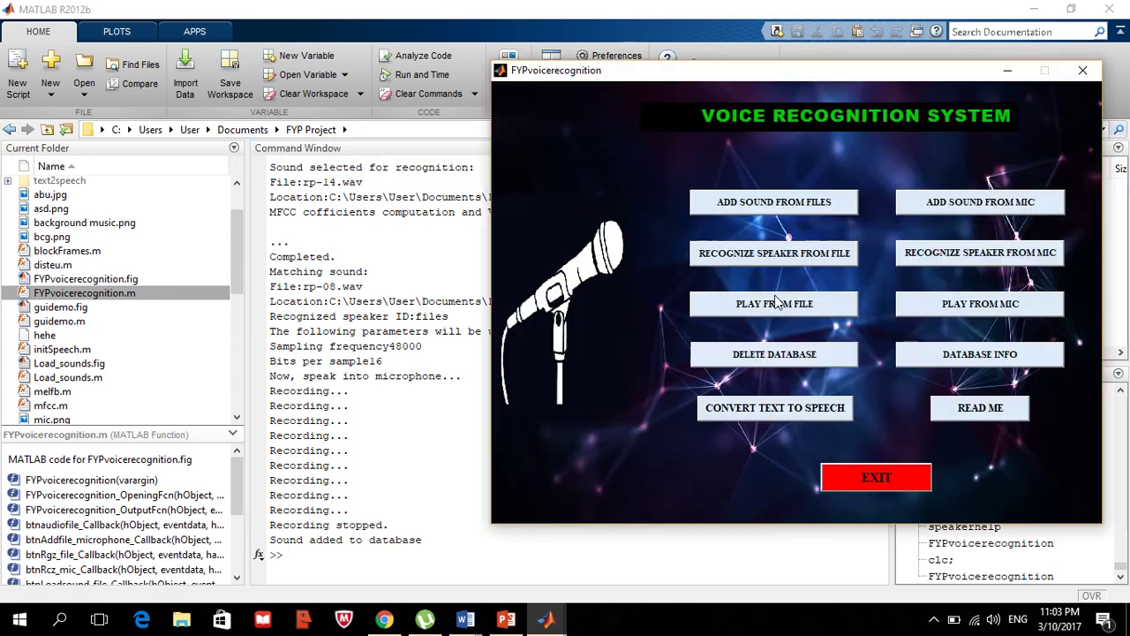
# - Recognize speaker1's rp-10 recording, matched to rp-08 with speaker ID files, and dismiss the result
pyautogui.moveTo(858, 68); pyautogui.dragTo(603, 68)
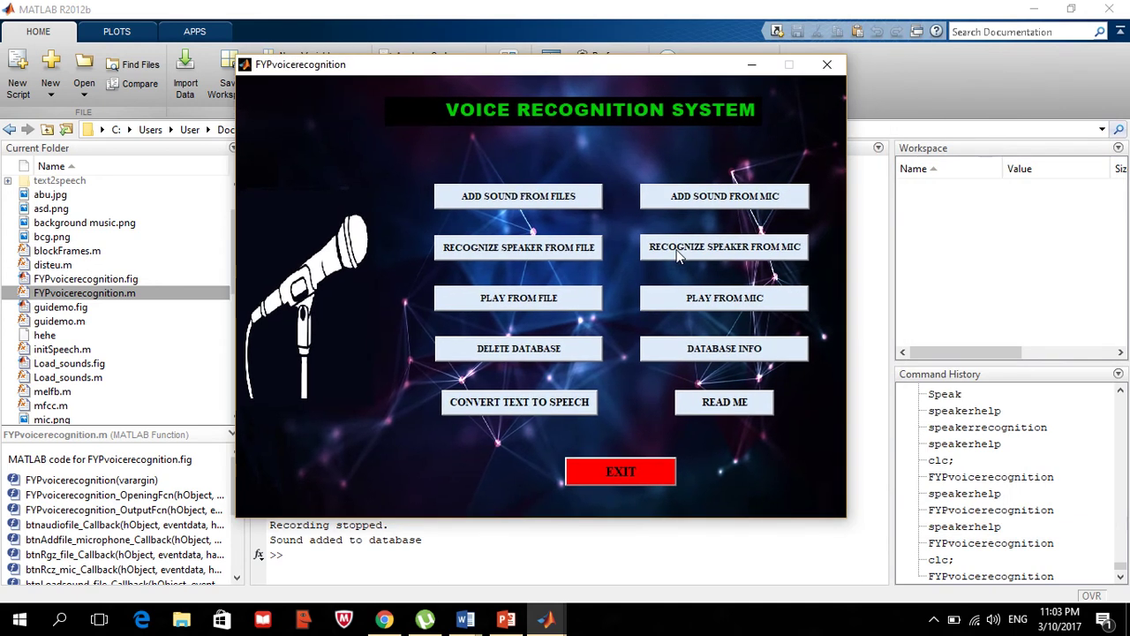
pyautogui.click(544, 252)
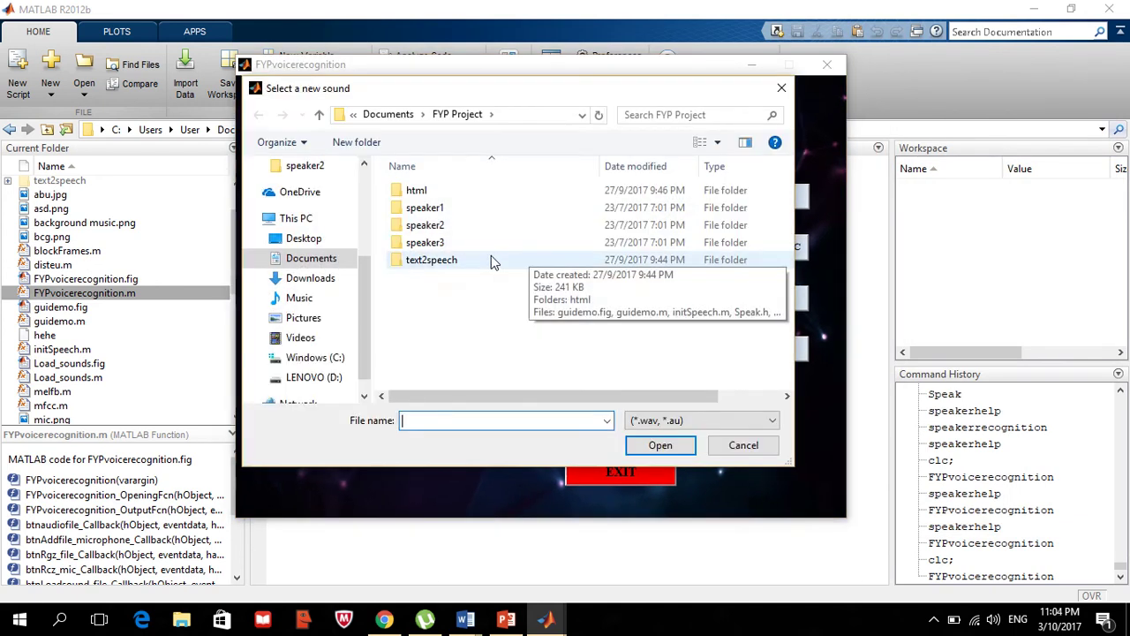
pyautogui.click(447, 242)
pyautogui.doubleClick(441, 210)
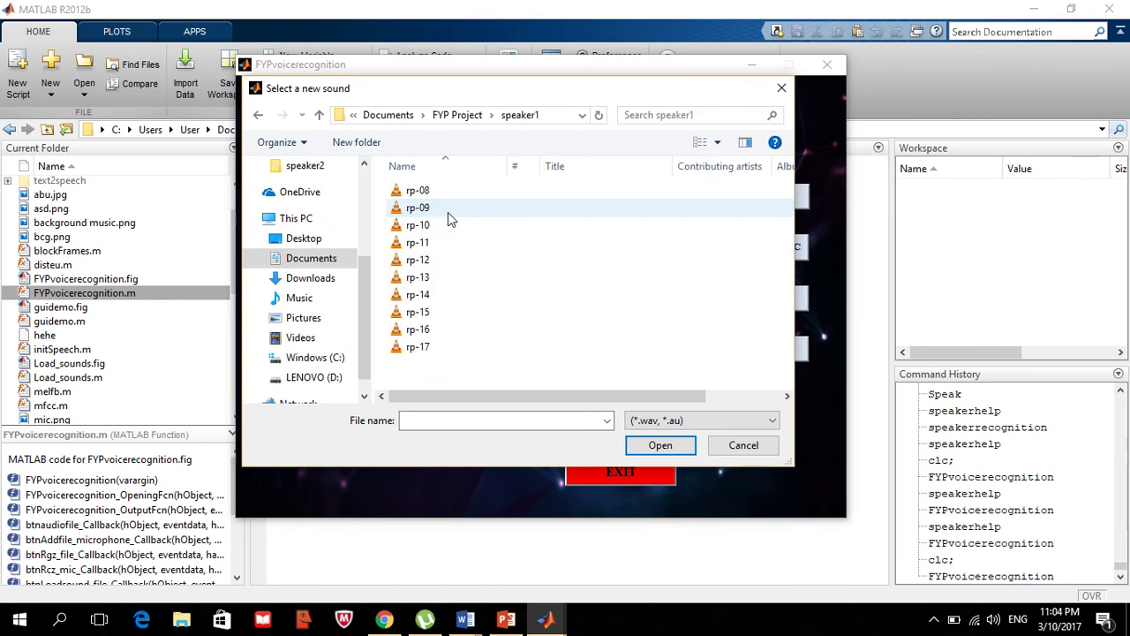
pyautogui.click(430, 228)
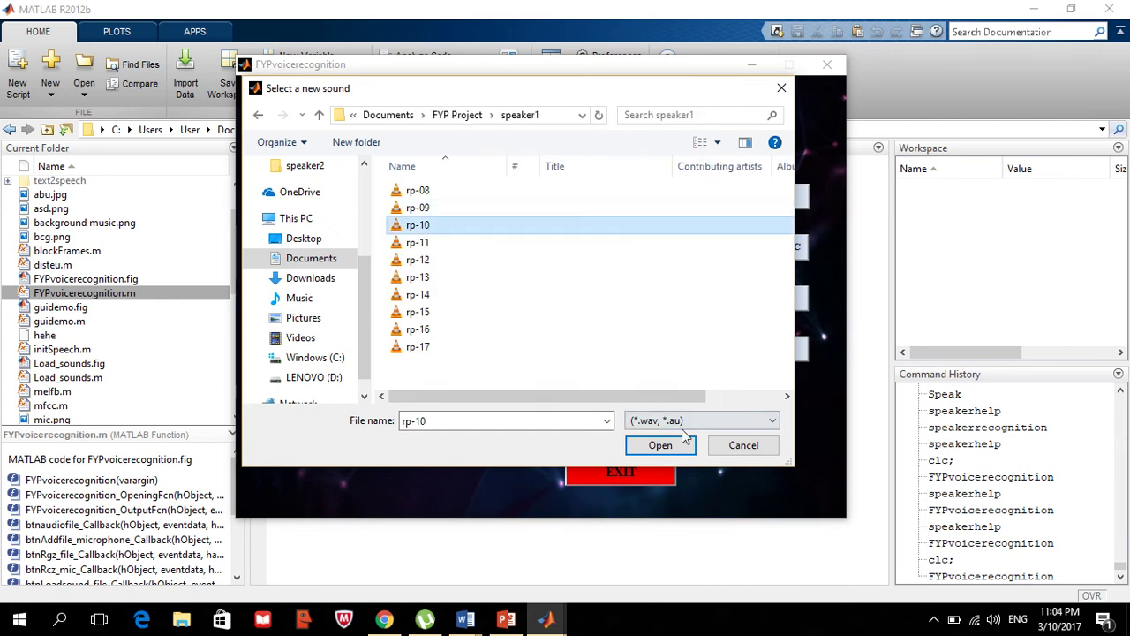
pyautogui.click(662, 445)
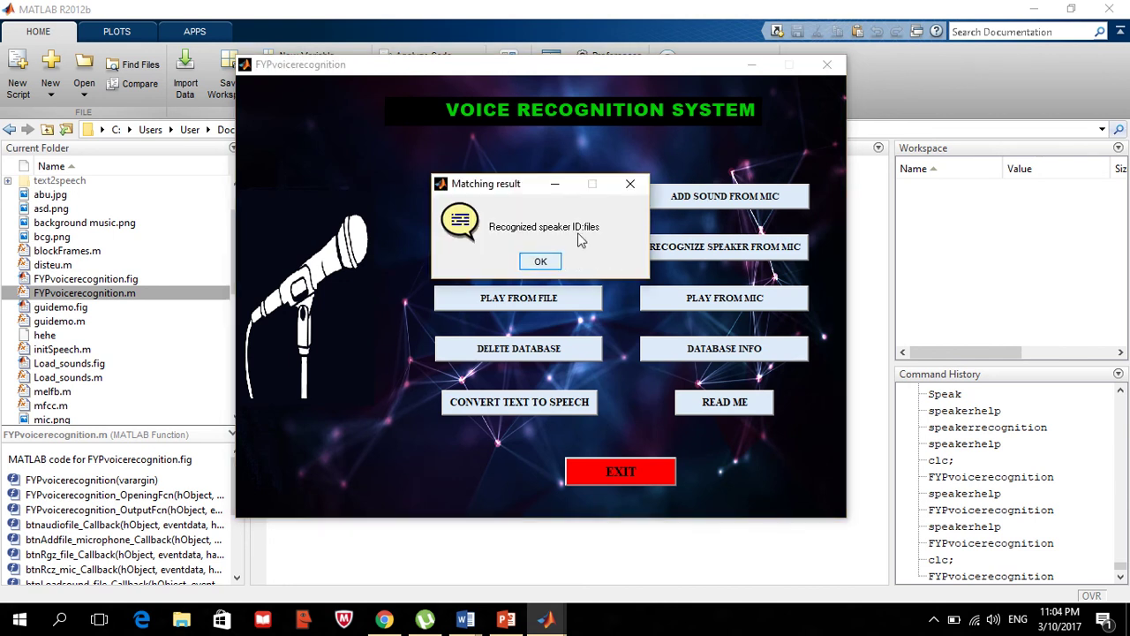
pyautogui.click(544, 262)
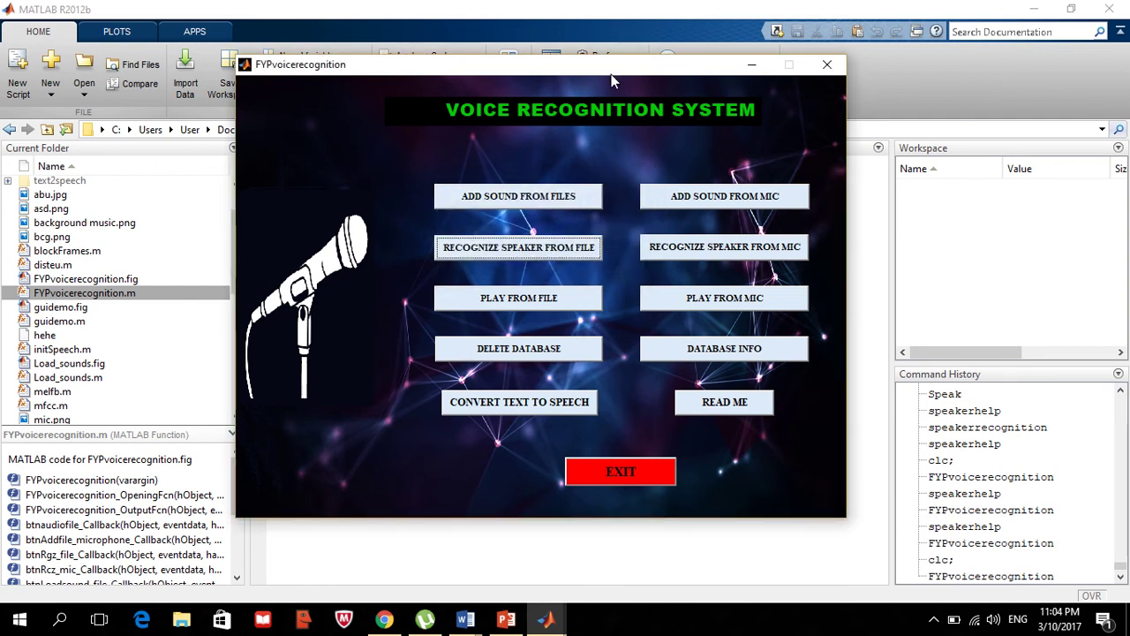
pyautogui.moveTo(618, 75); pyautogui.dragTo(943, 69)
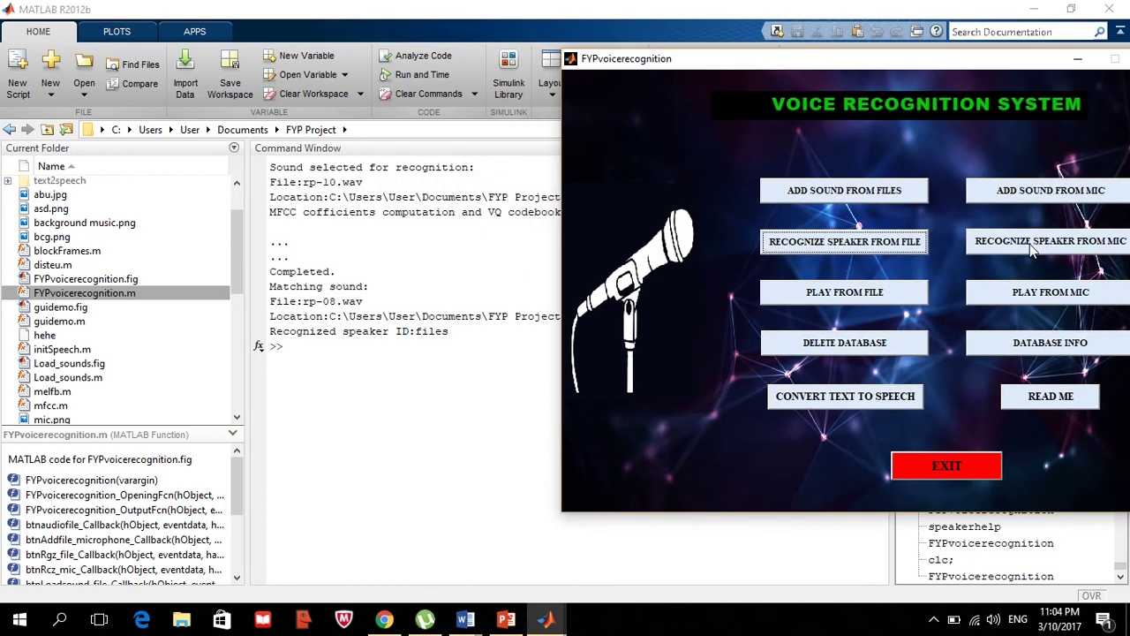
pyautogui.click(1029, 242)
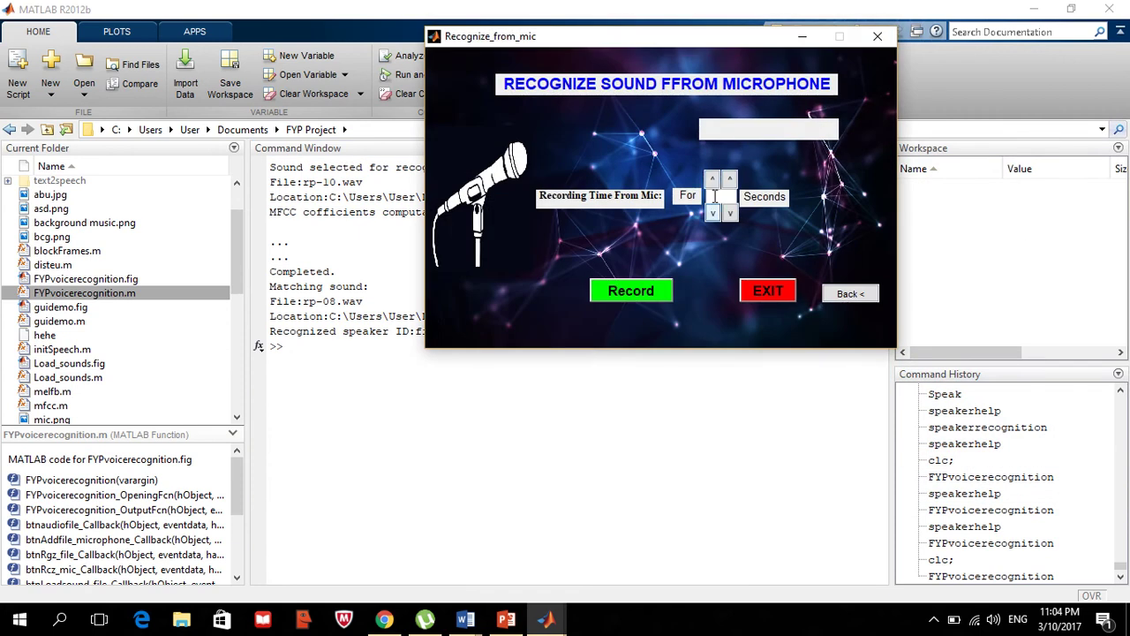
# - Record a 4-second microphone sample for recognition, dismiss the match, and return to the menu
pyautogui.click(729, 183)
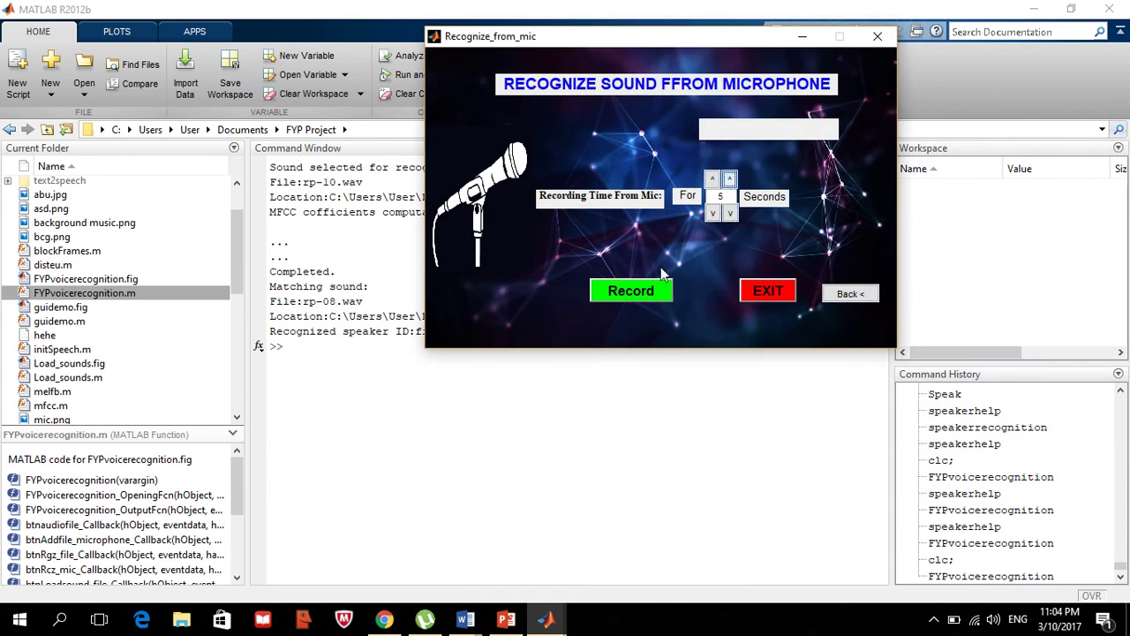
pyautogui.click(730, 213)
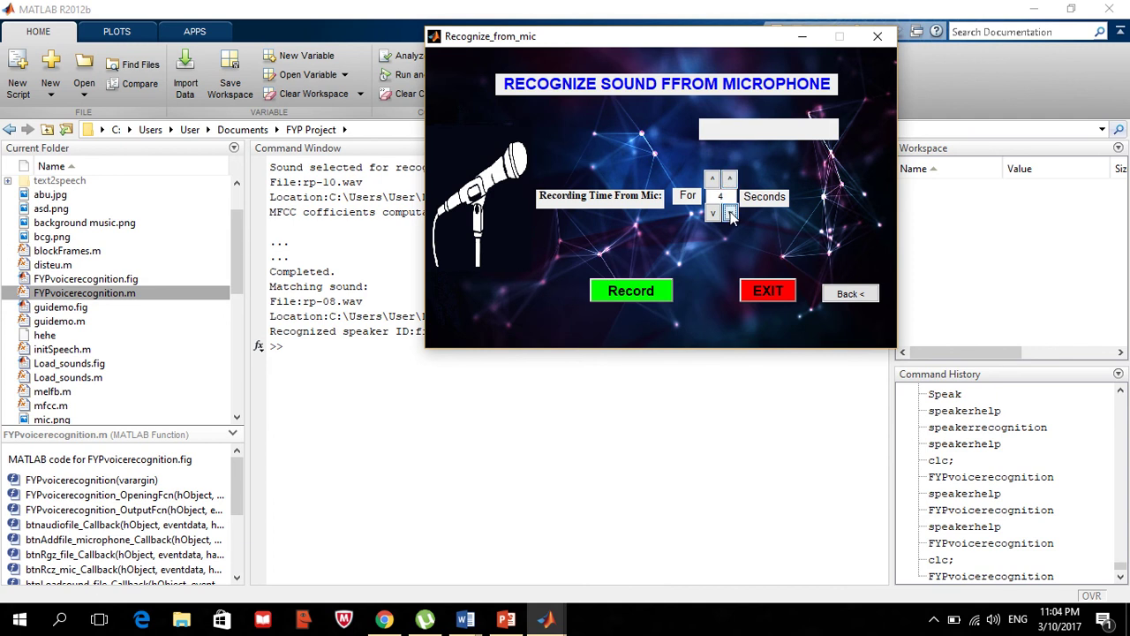
pyautogui.click(631, 292)
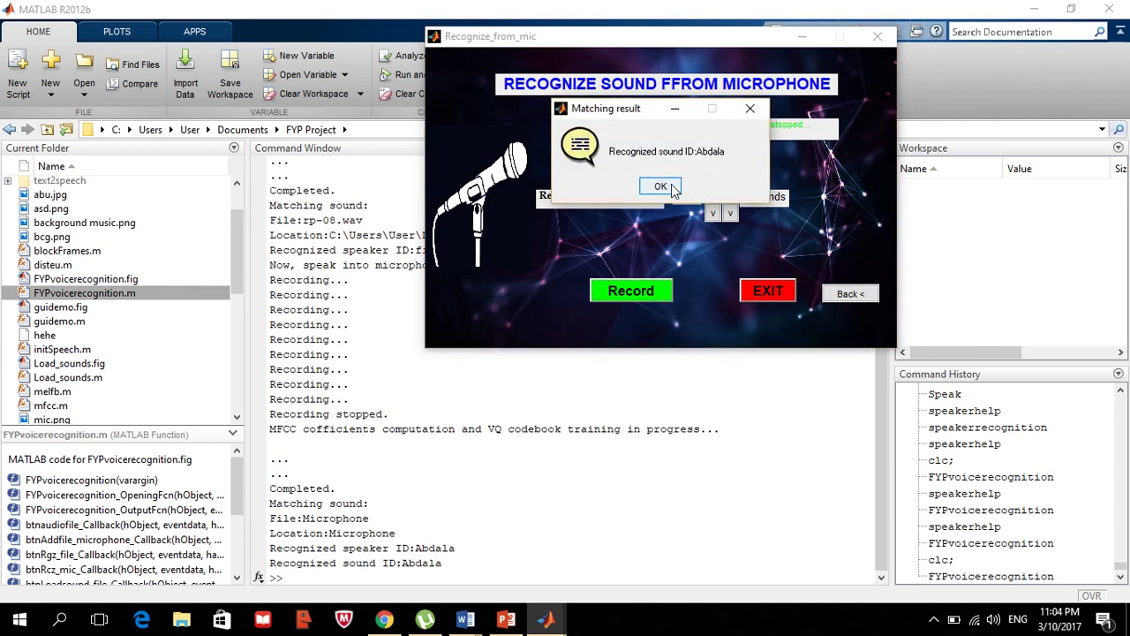
pyautogui.click(661, 186)
pyautogui.click(852, 293)
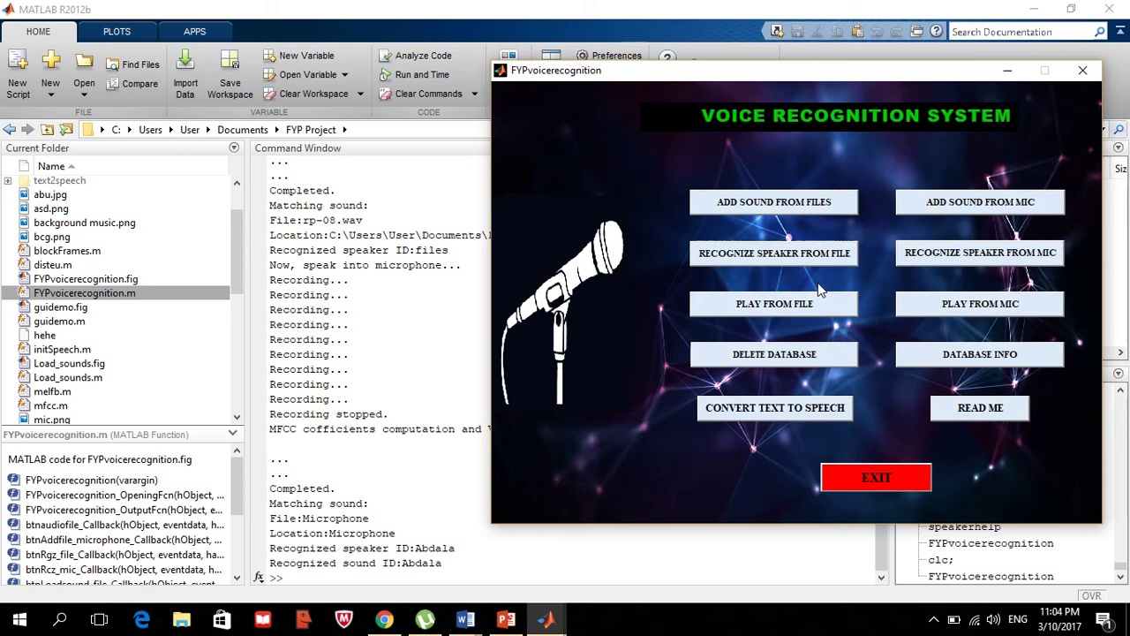
# - Recognize two more 4-second microphone recordings, dismissing each Matching result
pyautogui.moveTo(817, 72); pyautogui.dragTo(581, 81)
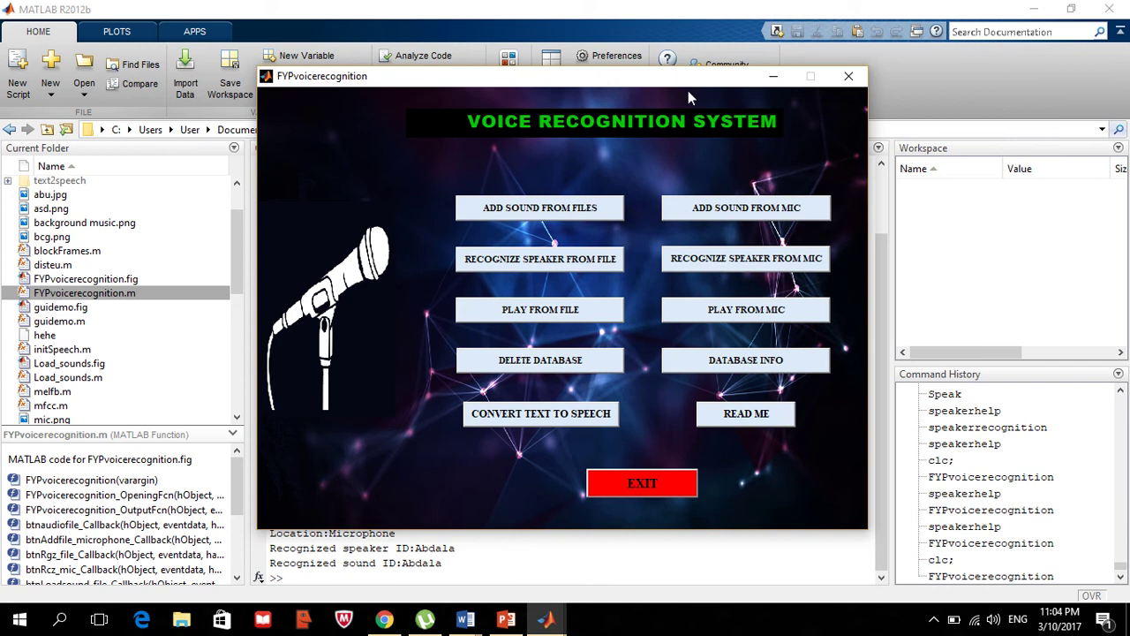
pyautogui.moveTo(668, 87); pyautogui.dragTo(923, 76)
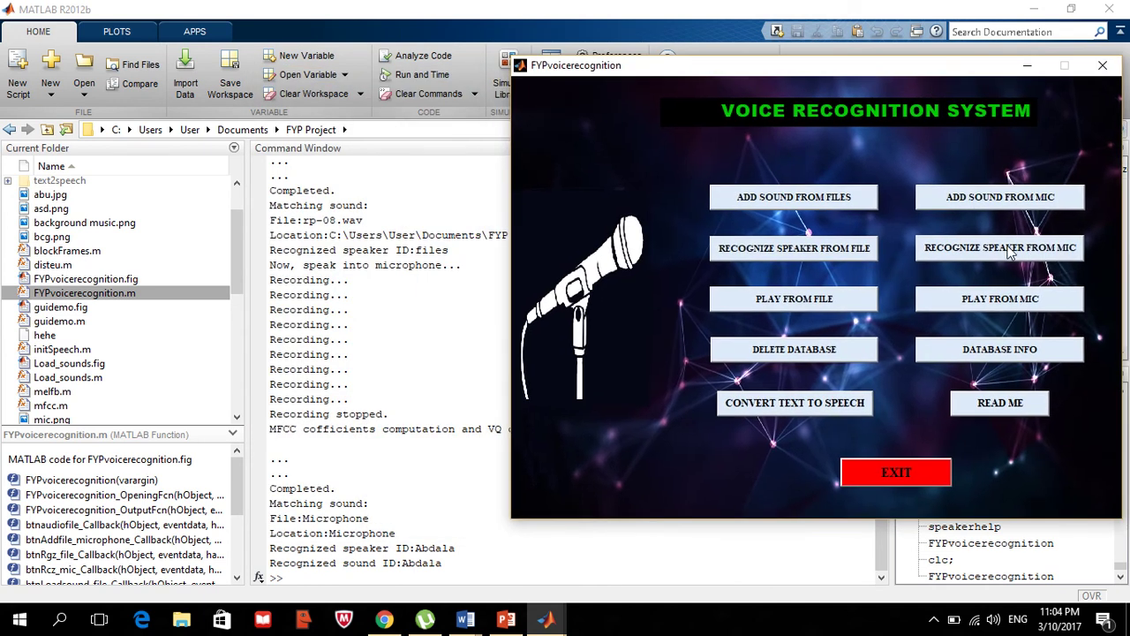
pyautogui.click(1010, 250)
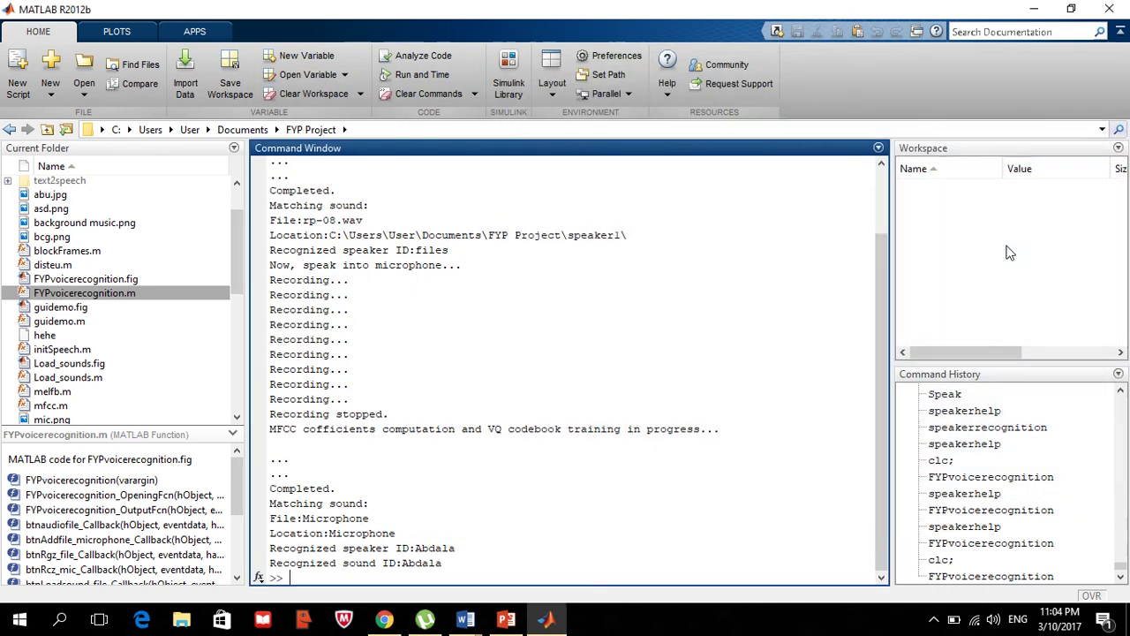
pyautogui.click(731, 179)
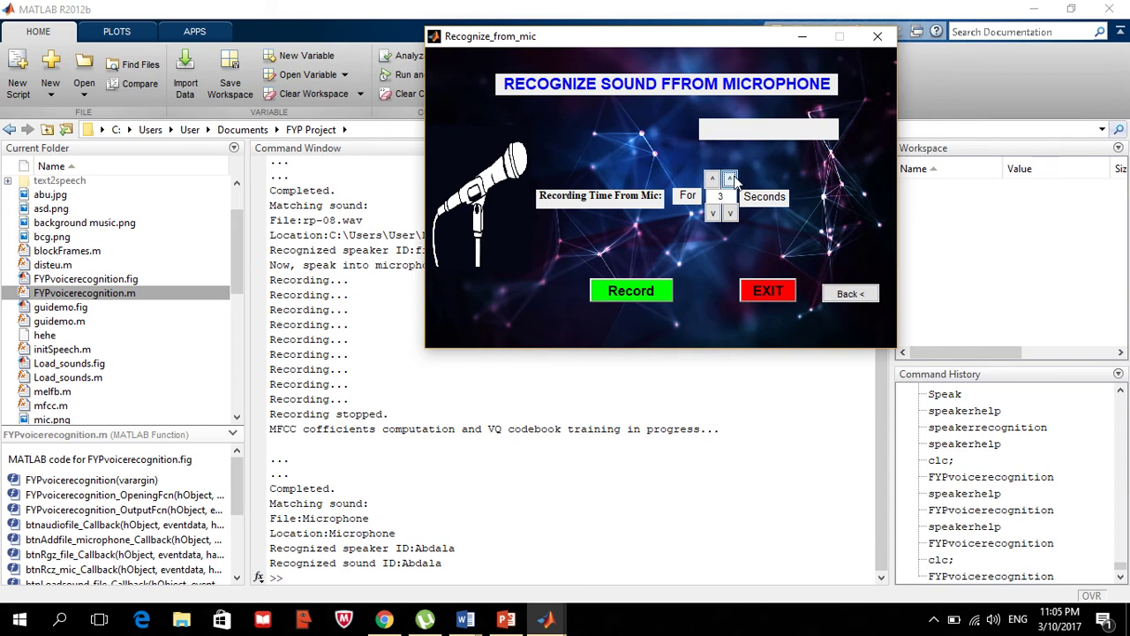
pyautogui.click(648, 294)
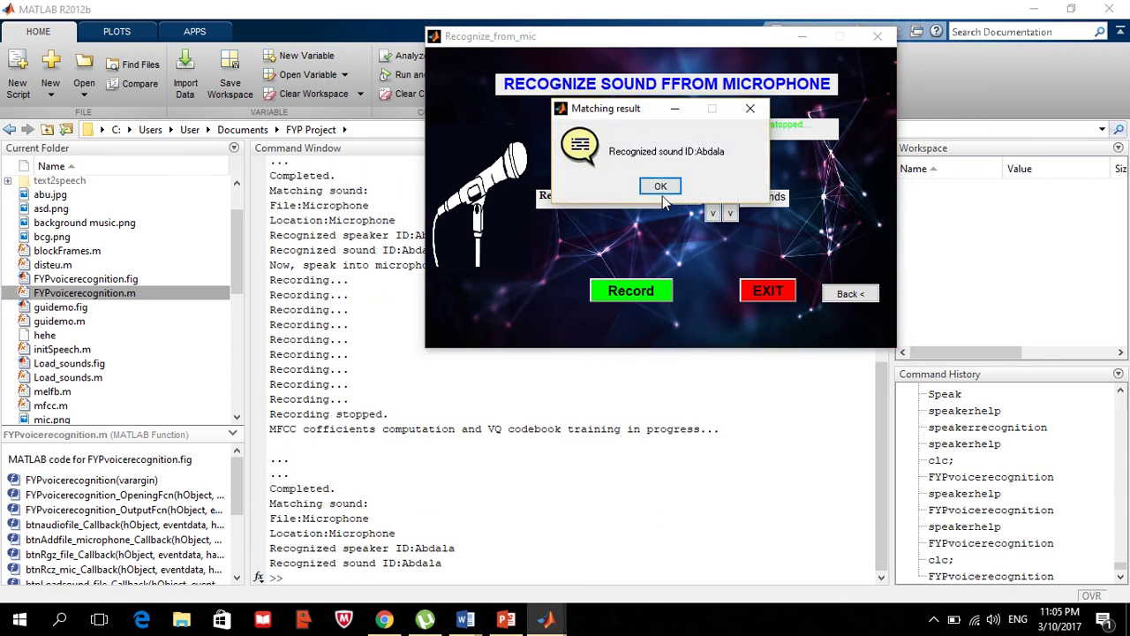
pyautogui.click(657, 186)
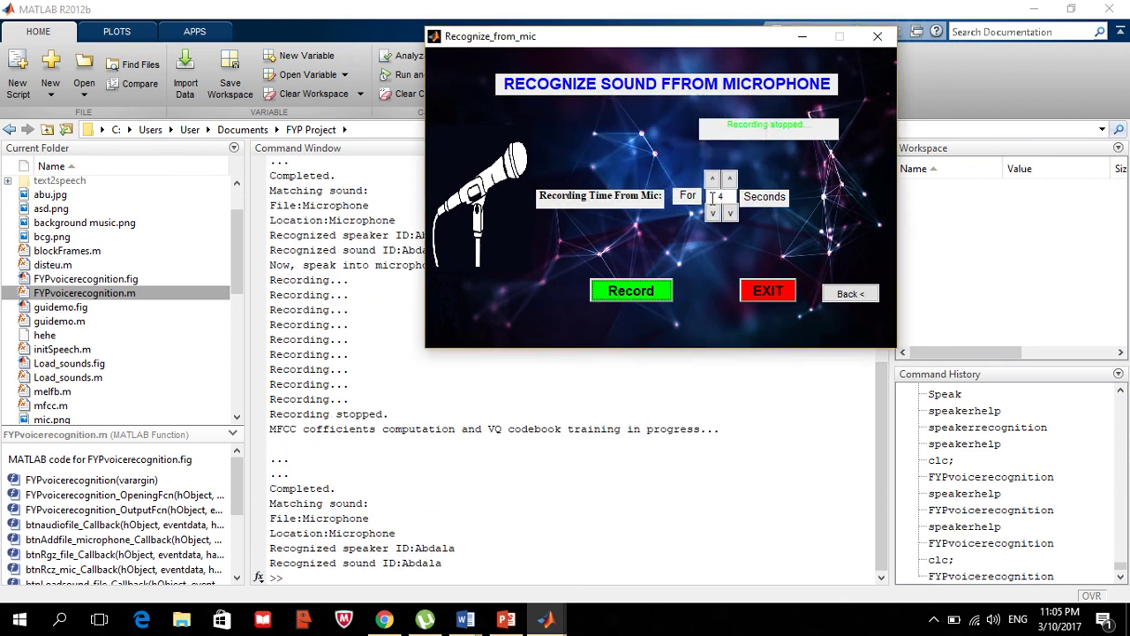
pyautogui.click(644, 294)
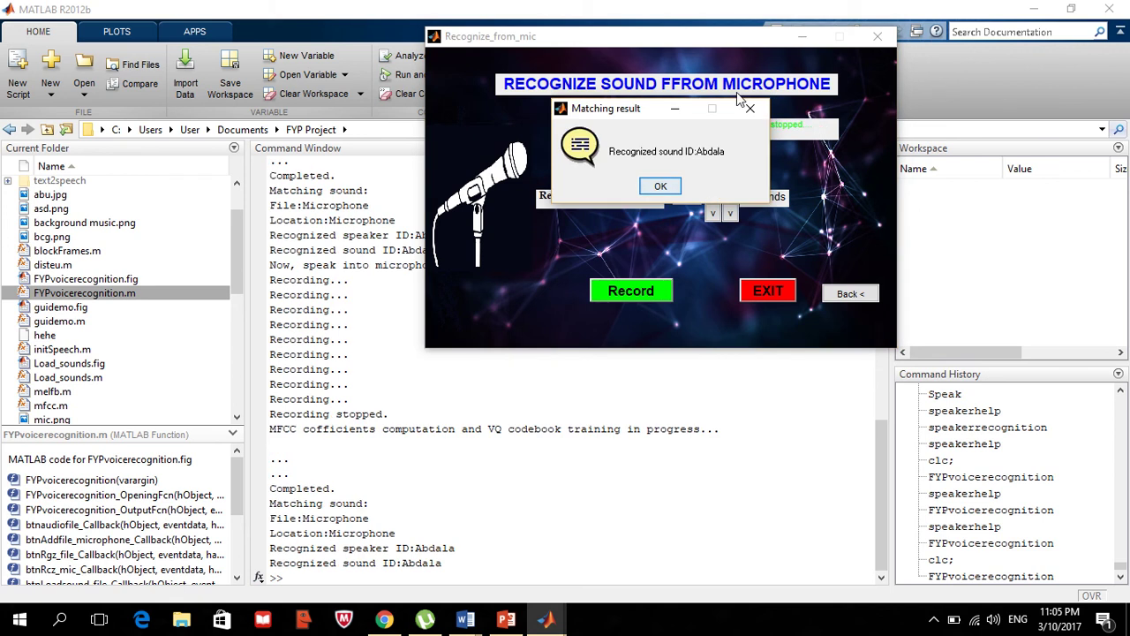
pyautogui.click(662, 186)
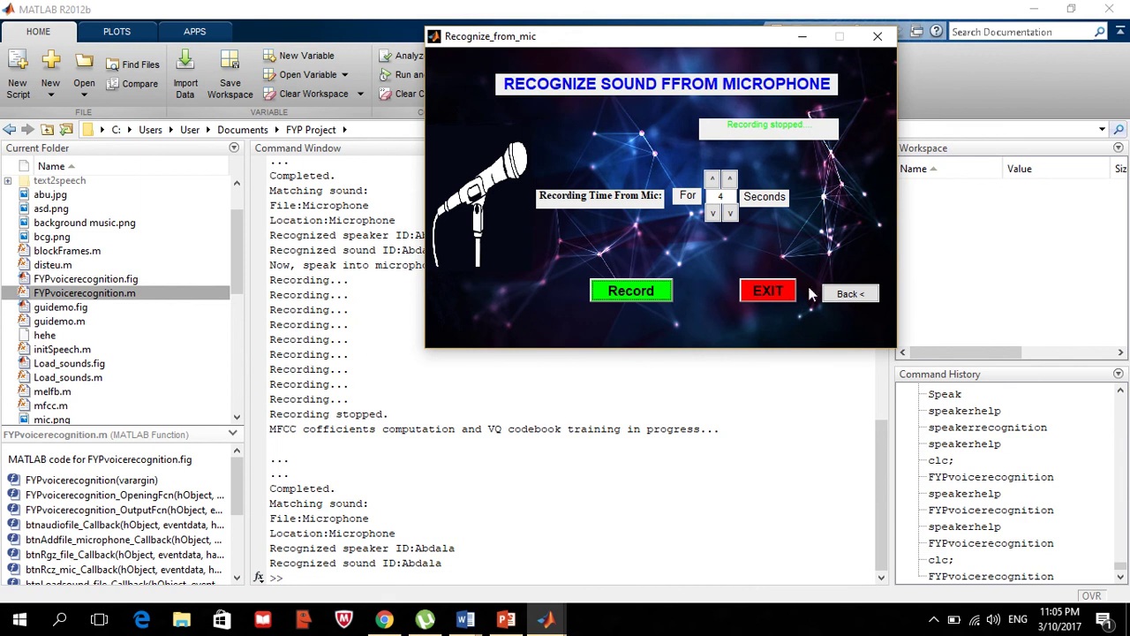
# - Return to the main menu and open the PLAY FROM MIC audio playback window
pyautogui.click(845, 295)
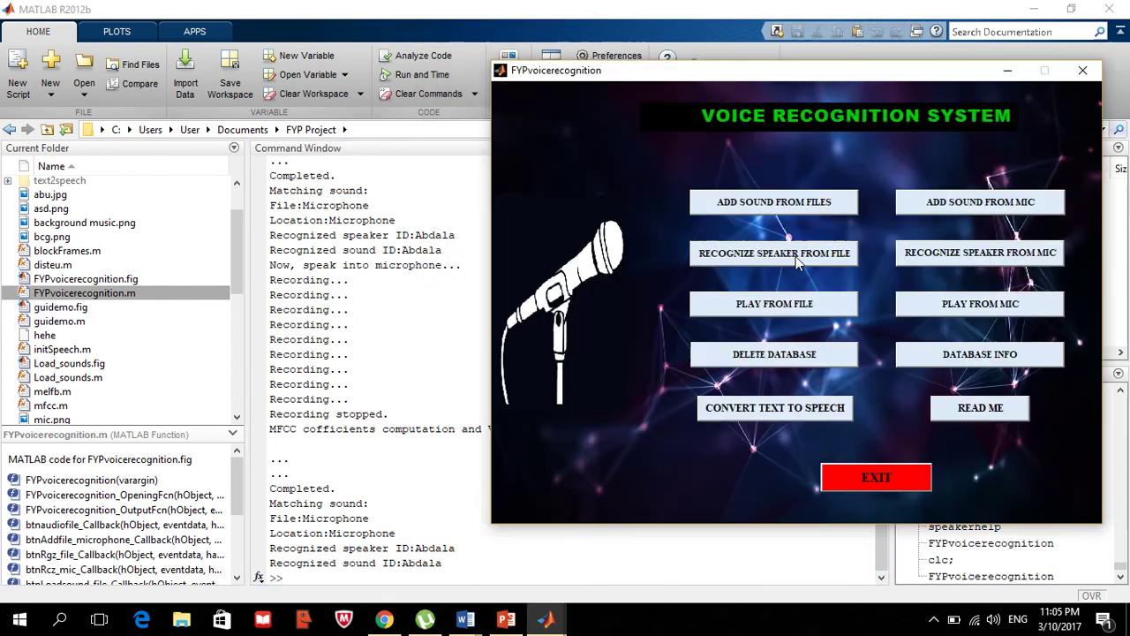
pyautogui.moveTo(789, 78); pyautogui.dragTo(528, 55)
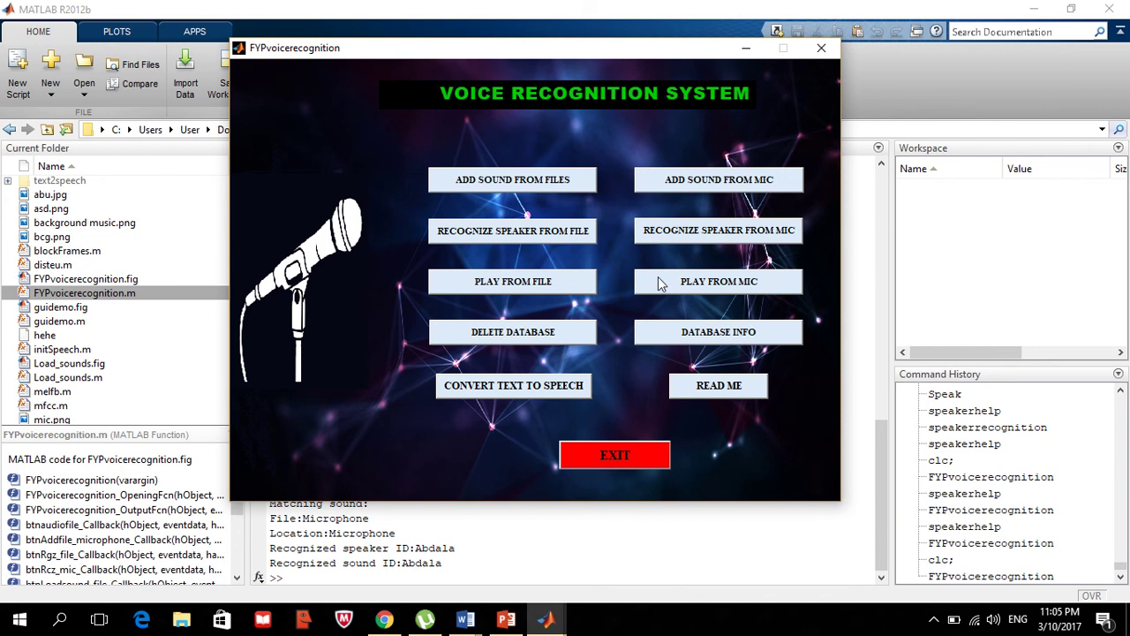
pyautogui.click(693, 287)
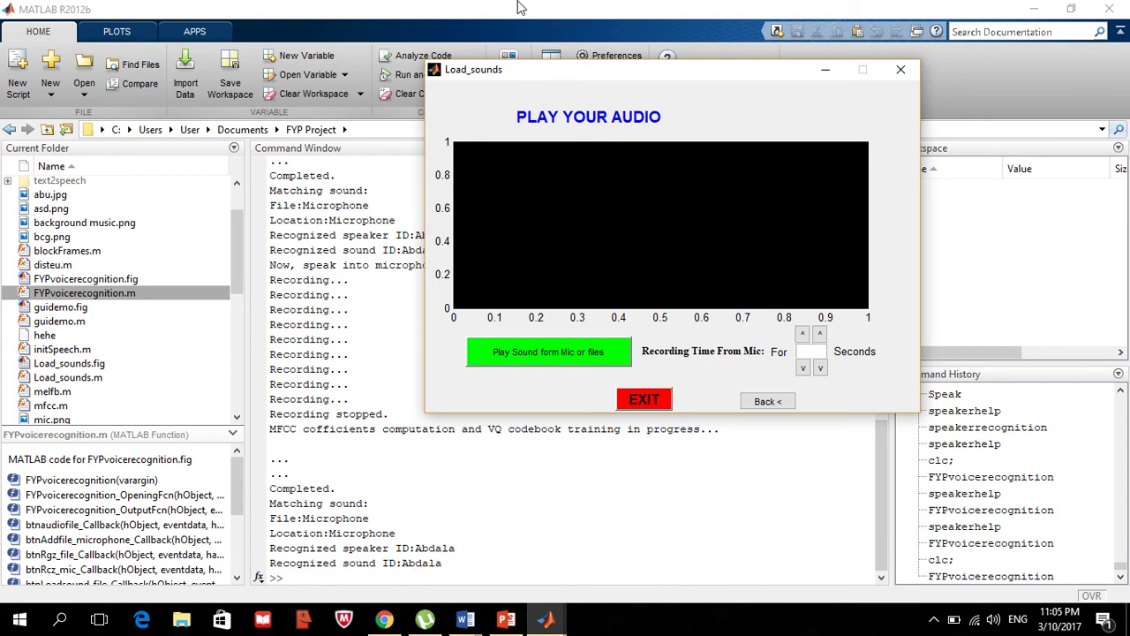
pyautogui.moveTo(519, 7)
# - Dismiss the missing recording-time error and raise the playback recording time to 4 seconds
pyautogui.click(599, 355)
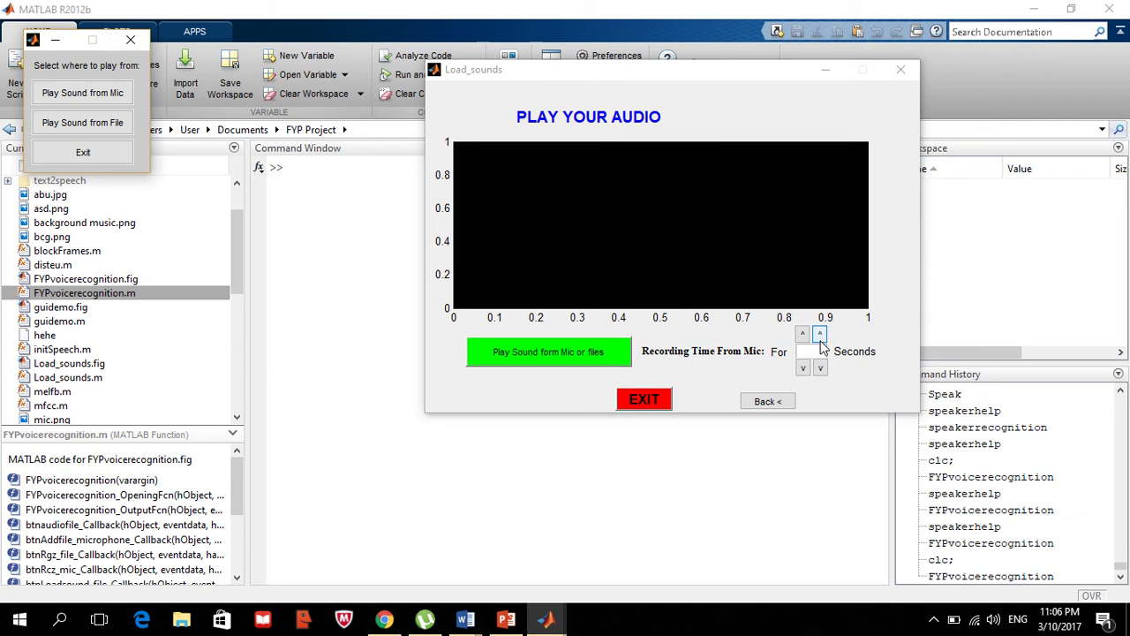
pyautogui.click(115, 91)
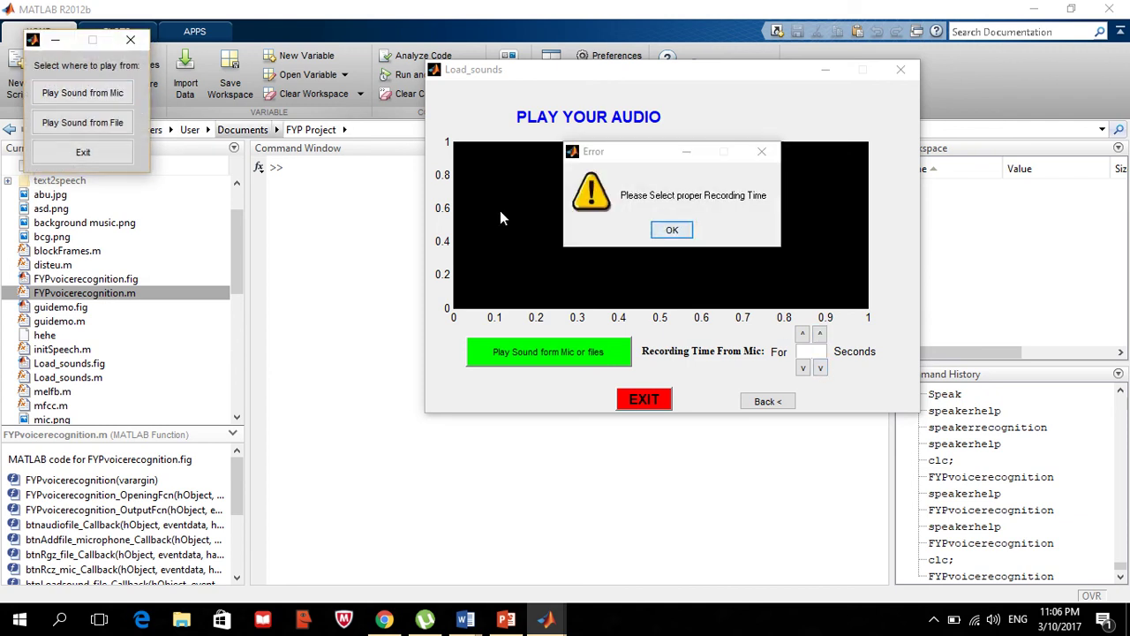
pyautogui.click(673, 232)
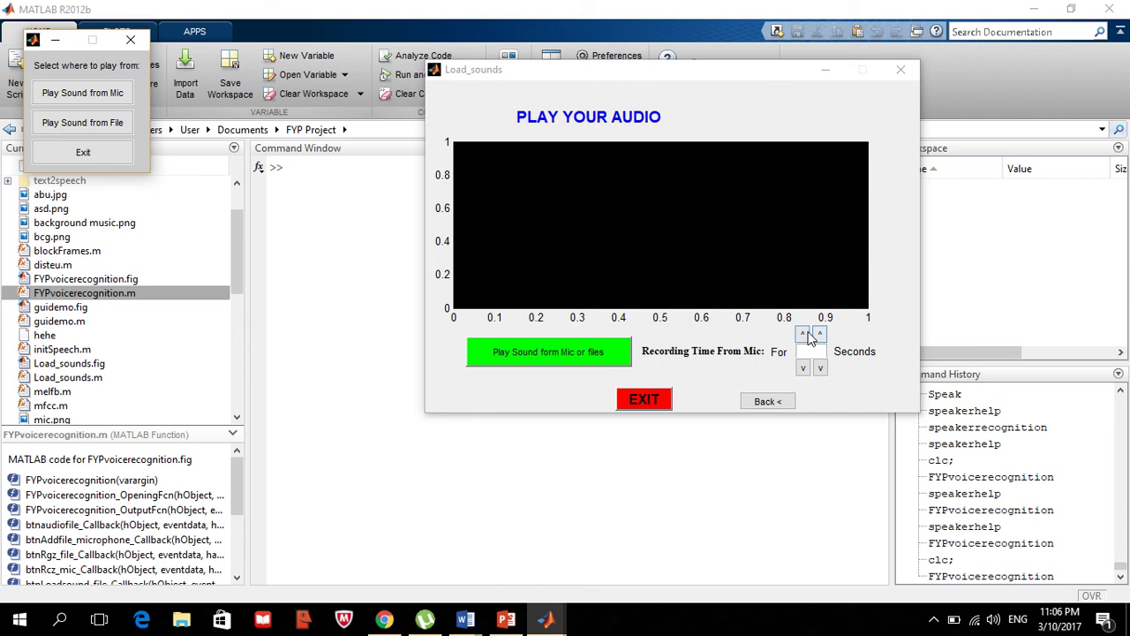
pyautogui.click(819, 334)
pyautogui.click(819, 334)
pyautogui.click(820, 334)
pyautogui.click(819, 334)
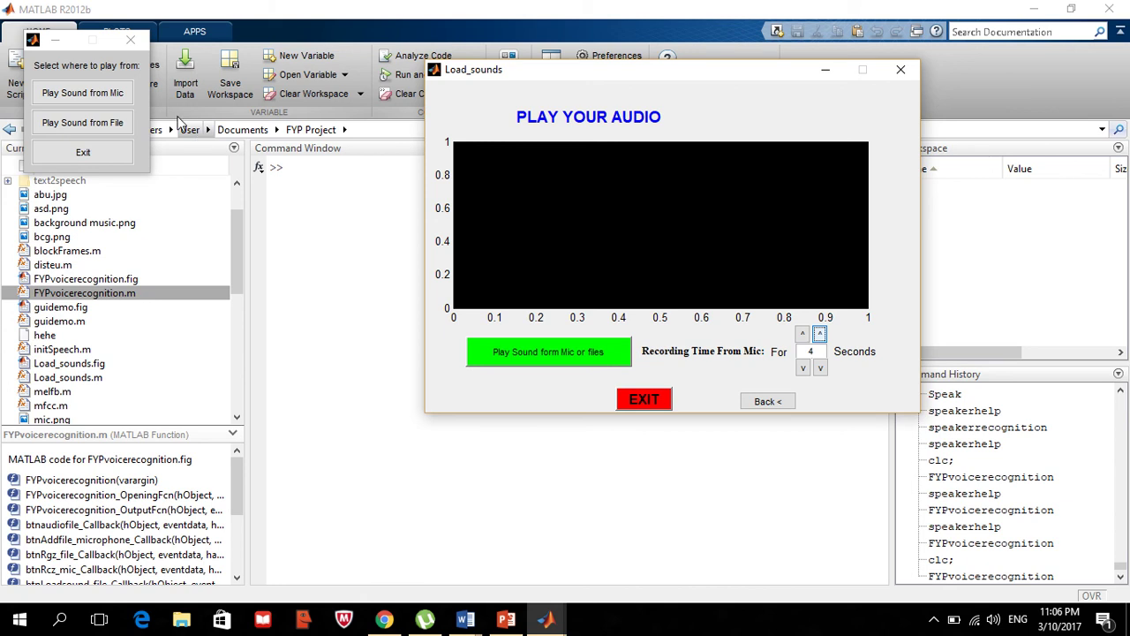
# - Record and play back two 4-second microphone clips, raising the system volume
pyautogui.click(102, 95)
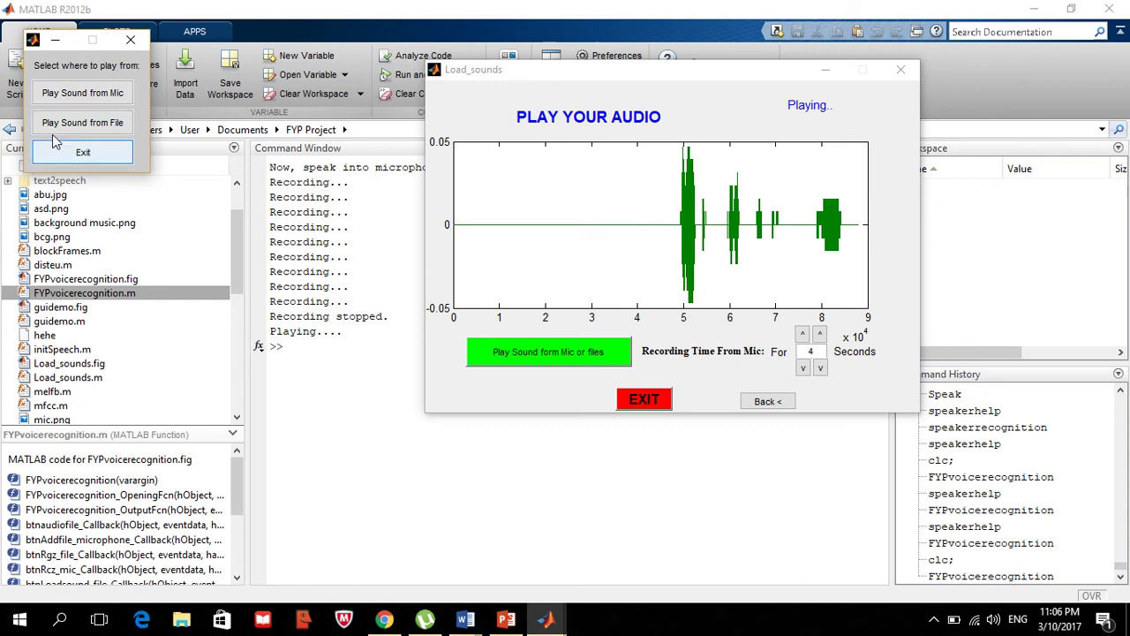
pyautogui.click(99, 105)
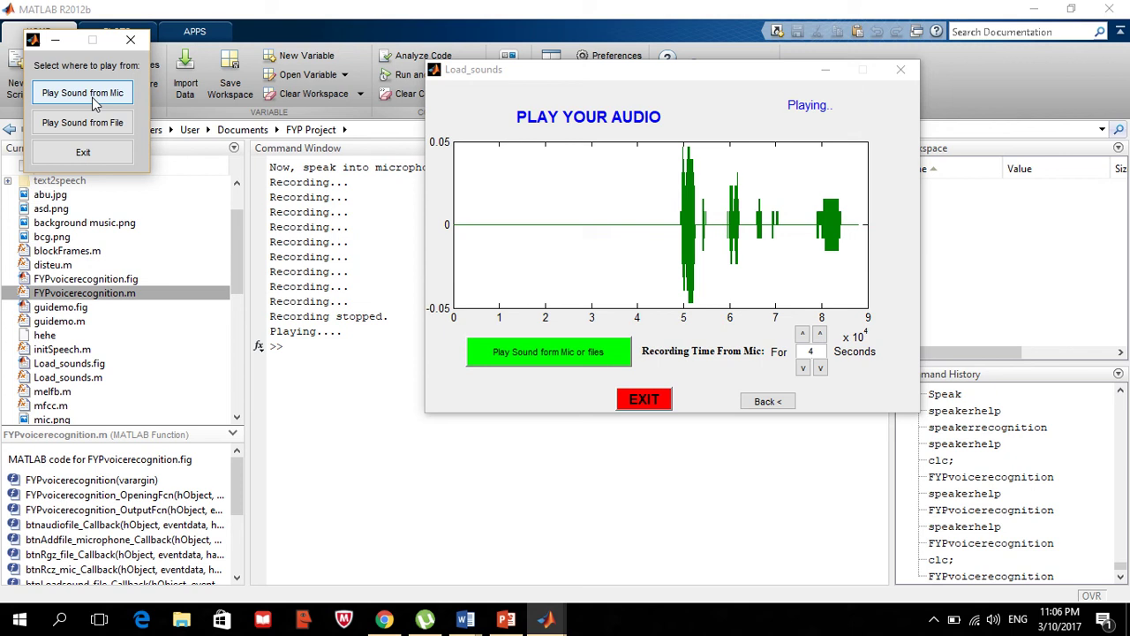
pyautogui.click(96, 104)
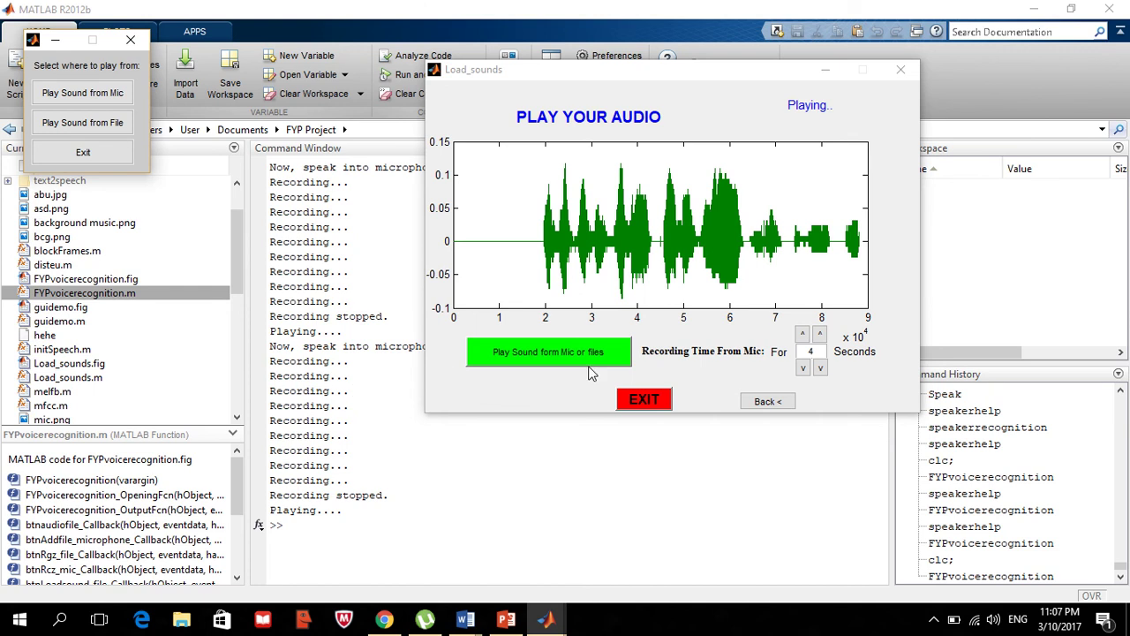
pyautogui.press('XF86AudioRaiseVolume')
pyautogui.click(566, 240)
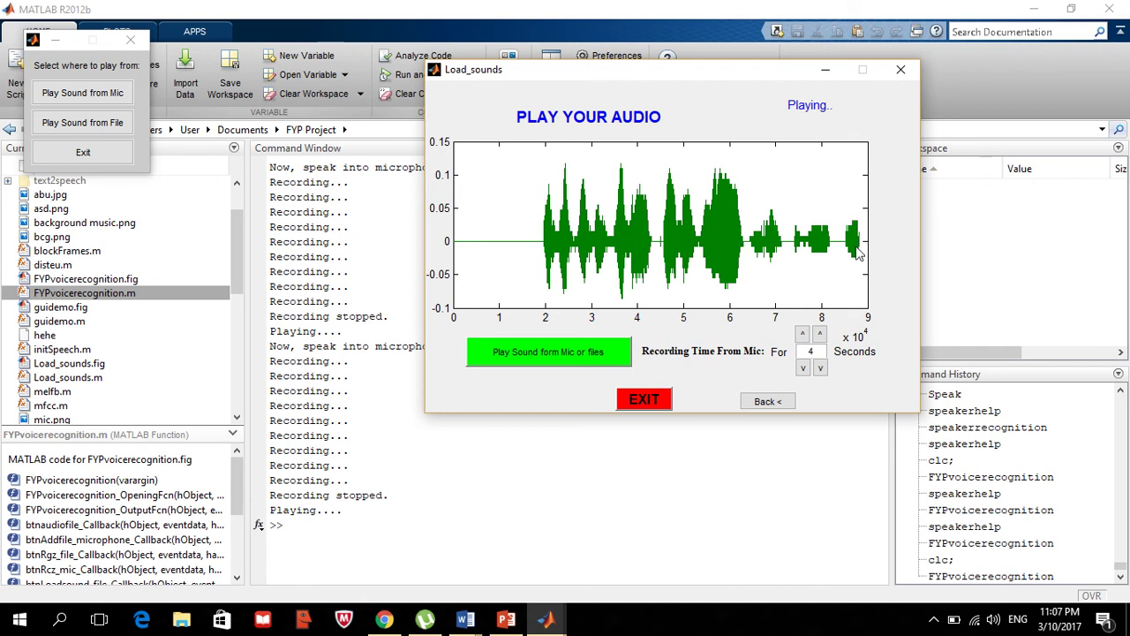
# - Play speaker3's a0296 recording from file, then exit the chooser and go back
pyautogui.click(55, 130)
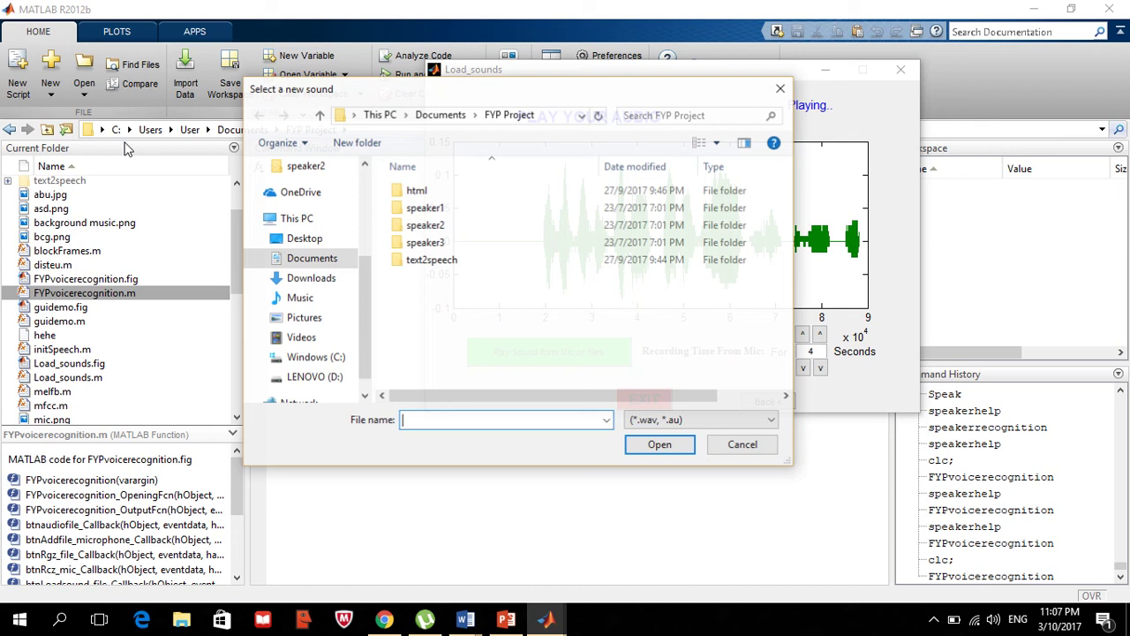
pyautogui.doubleClick(443, 242)
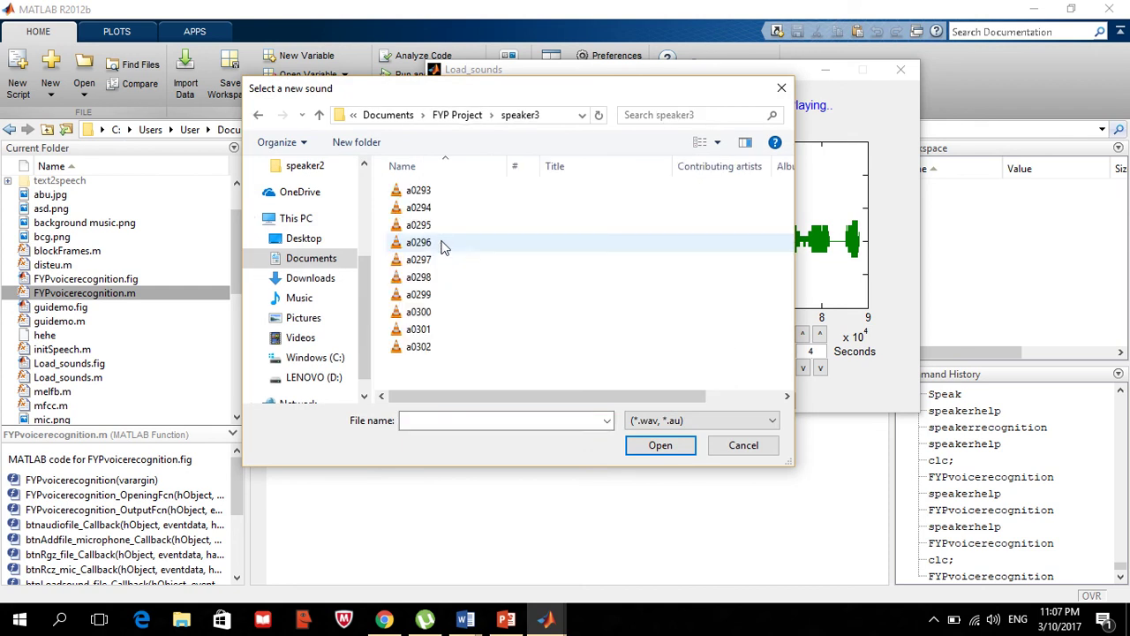
pyautogui.click(424, 242)
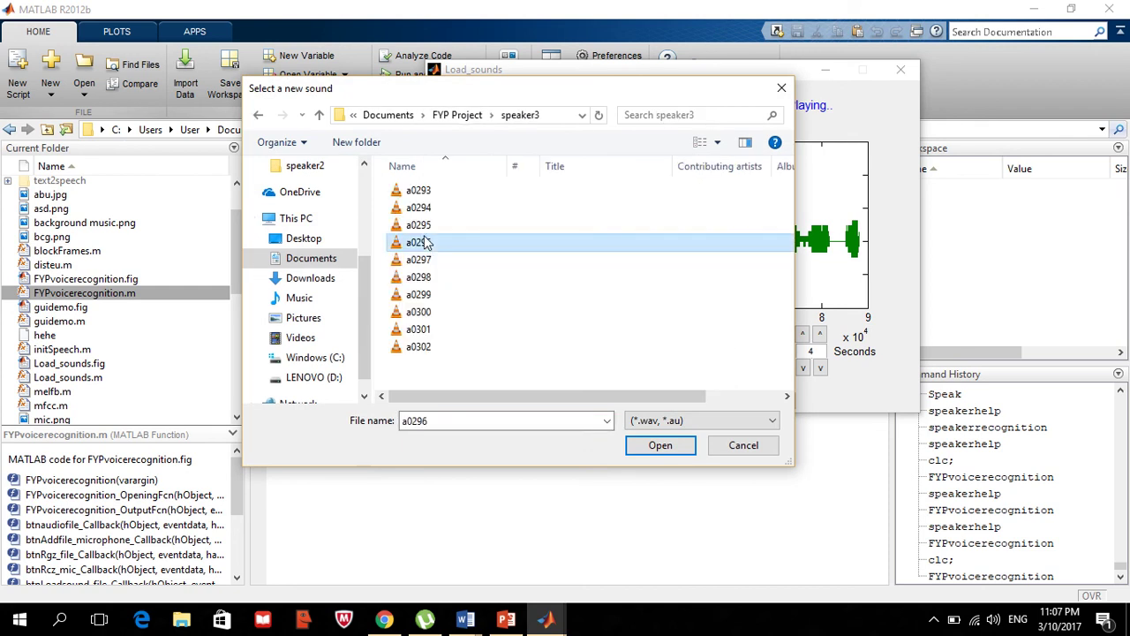
pyautogui.click(660, 447)
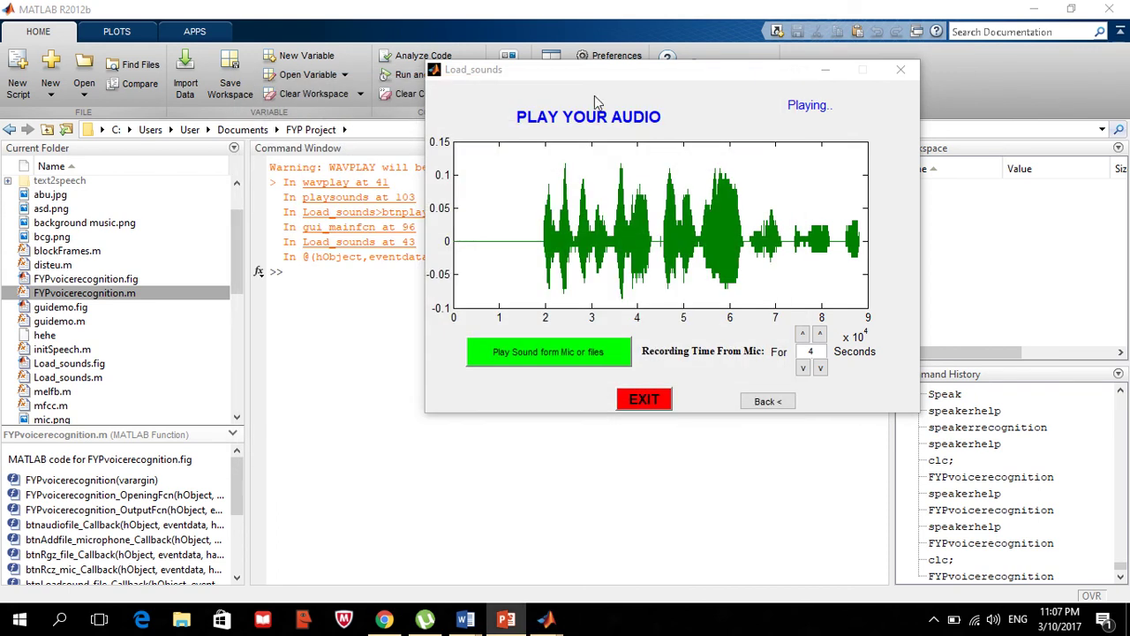
pyautogui.moveTo(604, 77); pyautogui.dragTo(494, 77)
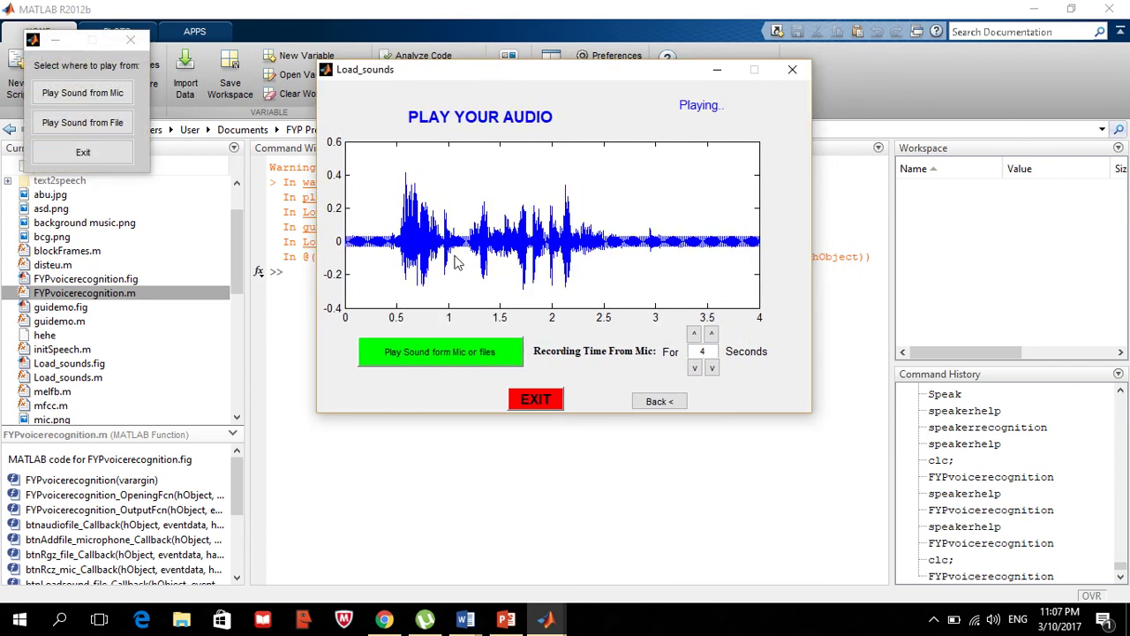
pyautogui.click(100, 156)
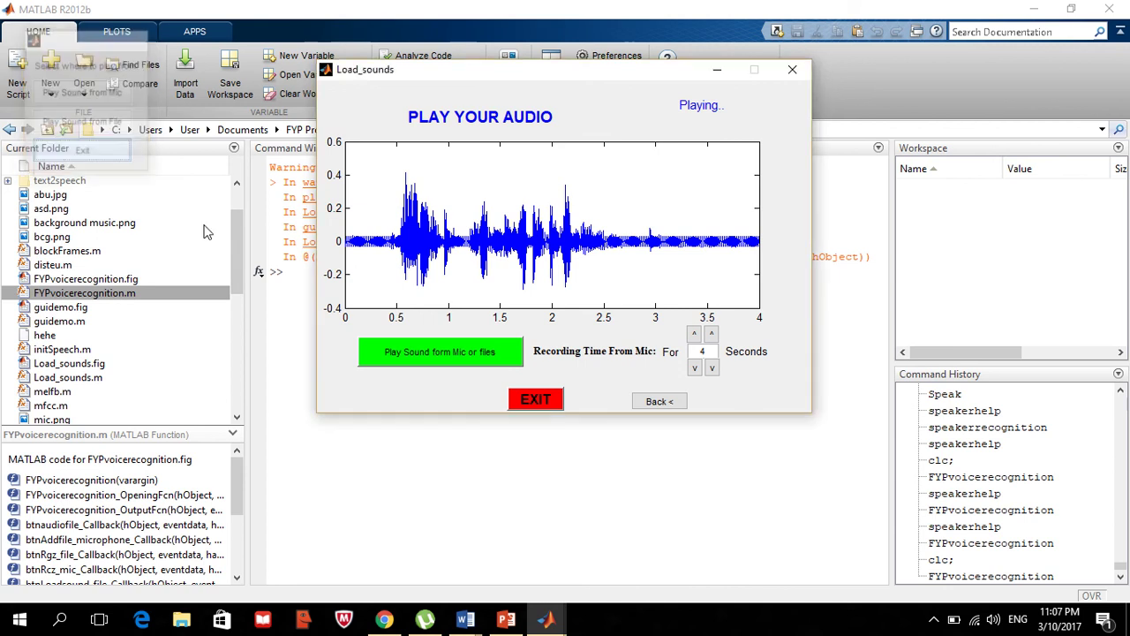
pyautogui.click(660, 403)
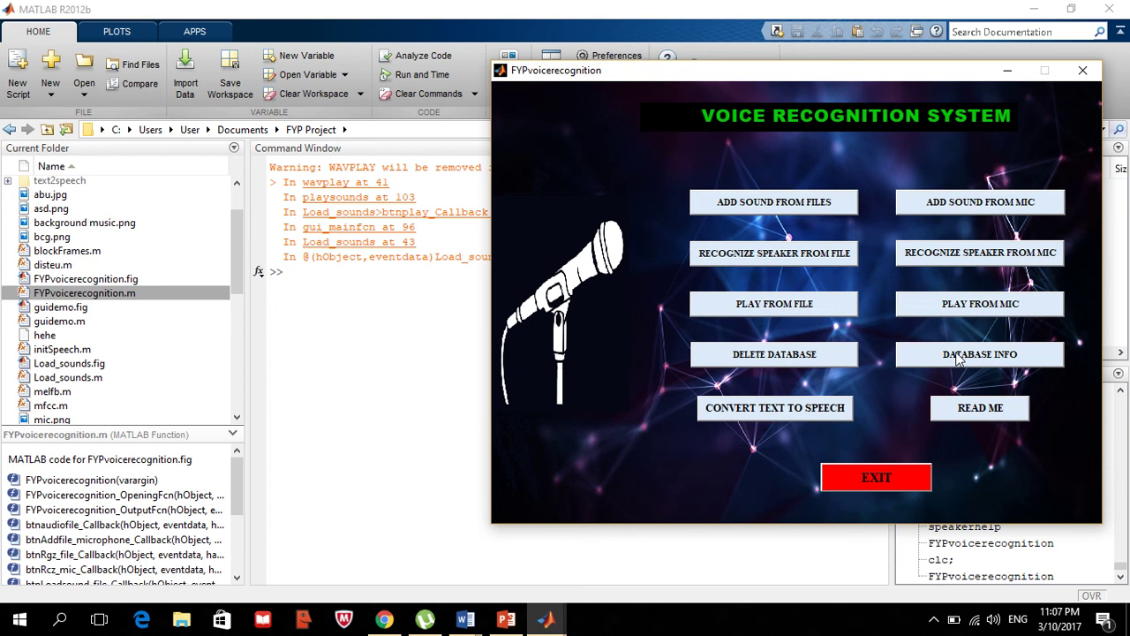
# - Print the two-entry database, rp-08.wav and a microphone recording, in the Command Window
pyautogui.click(957, 357)
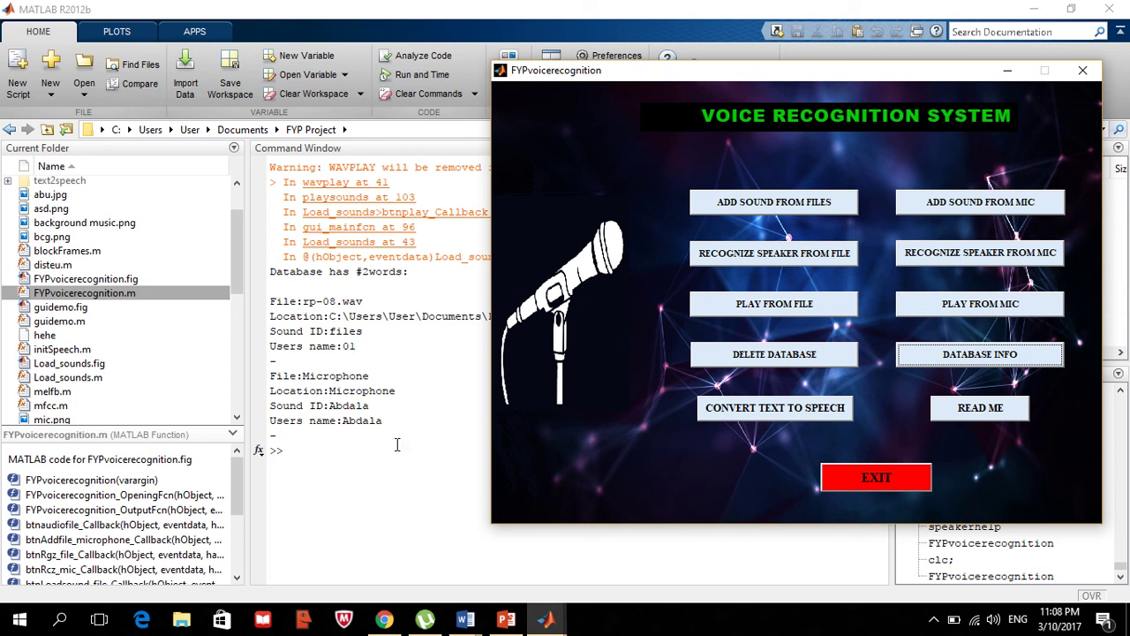
pyautogui.moveTo(945, 76); pyautogui.dragTo(814, 69)
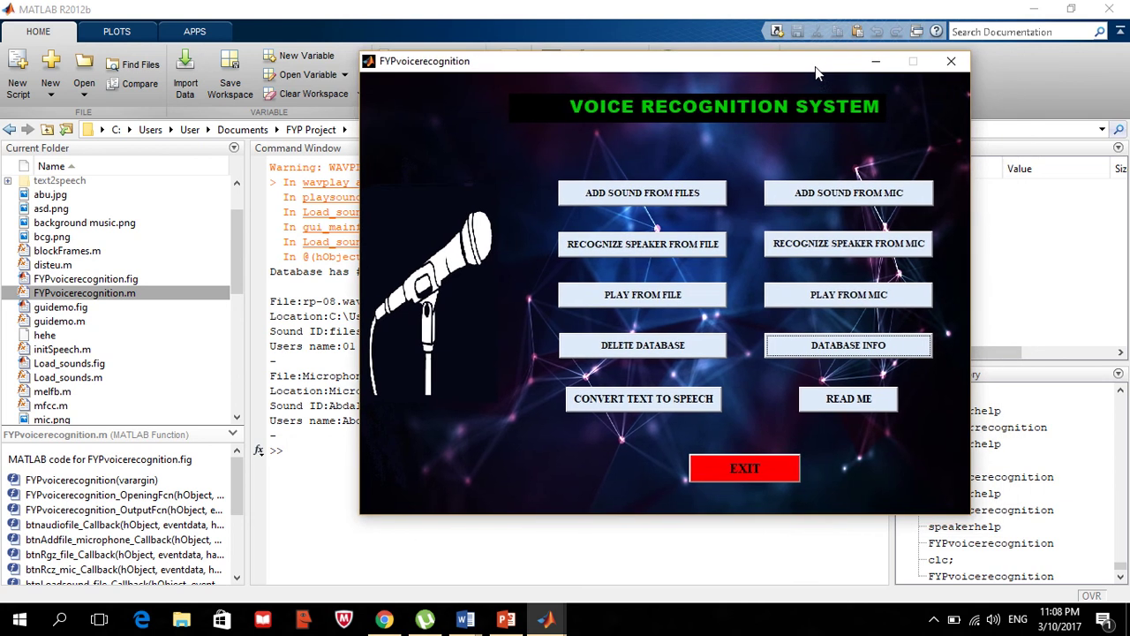
pyautogui.click(634, 404)
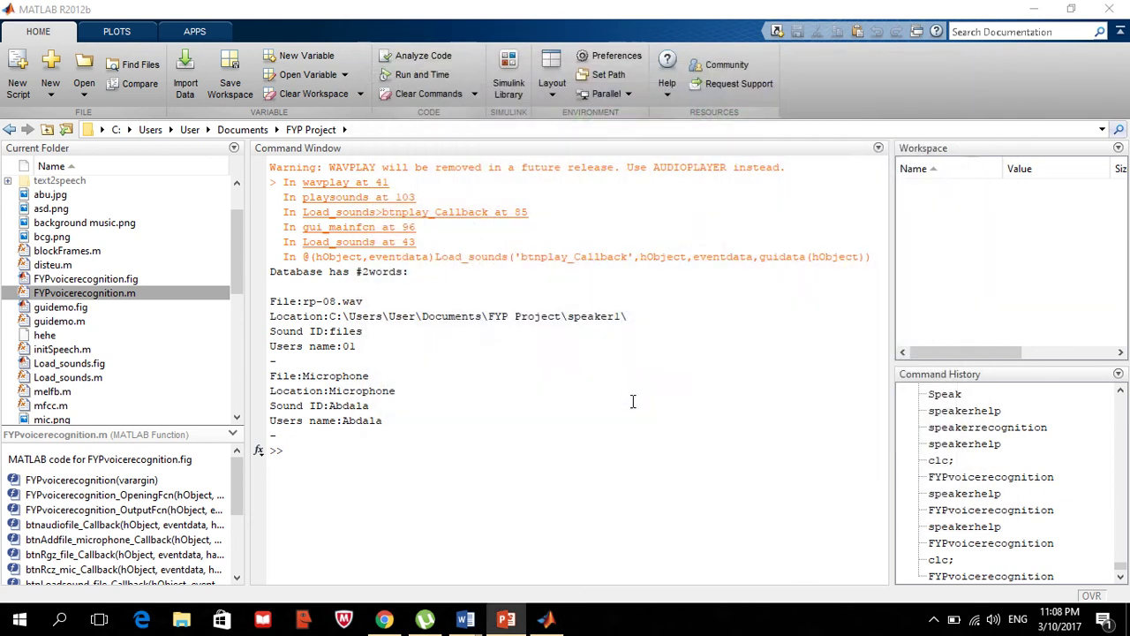
# - Speak 'Convert text into speech' twice with the converter, then return to the main menu
pyautogui.moveTo(731, 200); pyautogui.dragTo(688, 201)
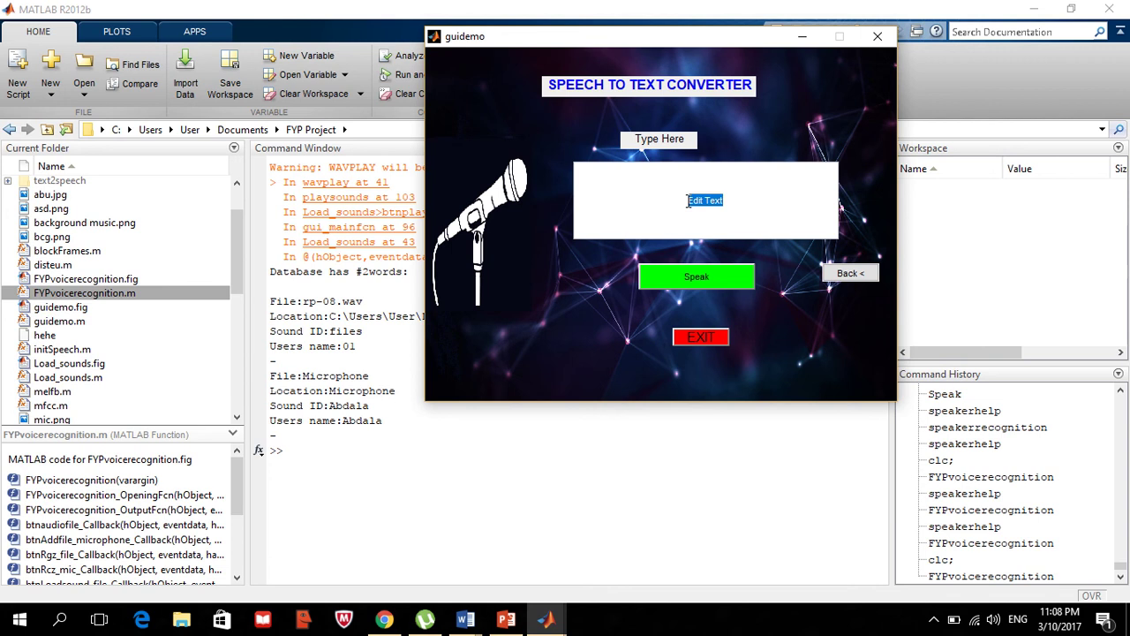
pyautogui.write('Convert text into speech')
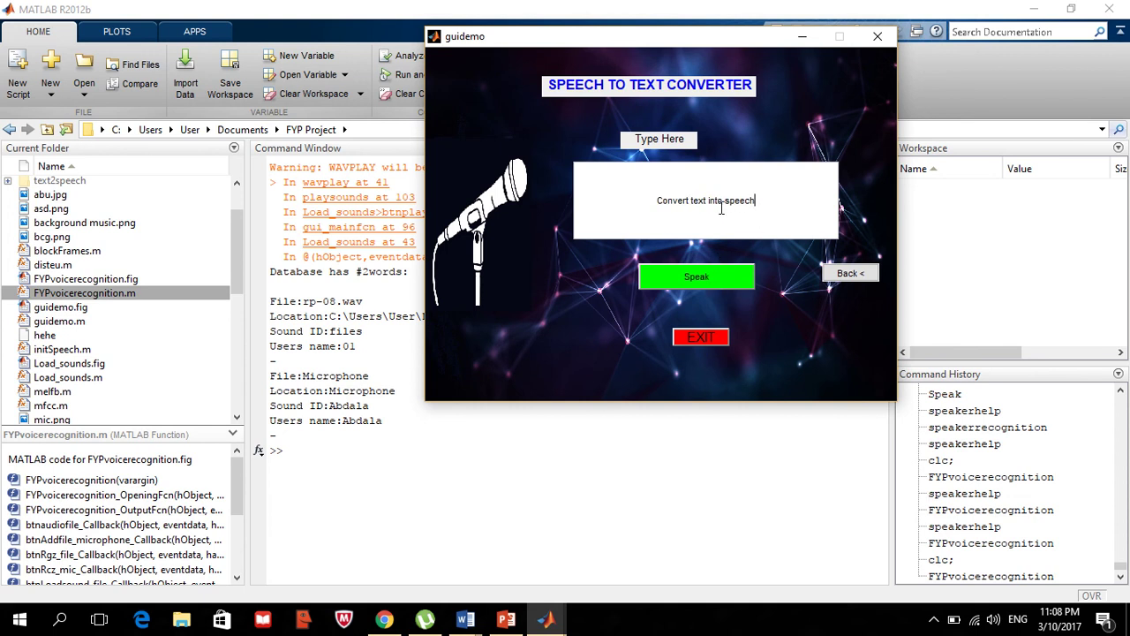
pyautogui.click(709, 279)
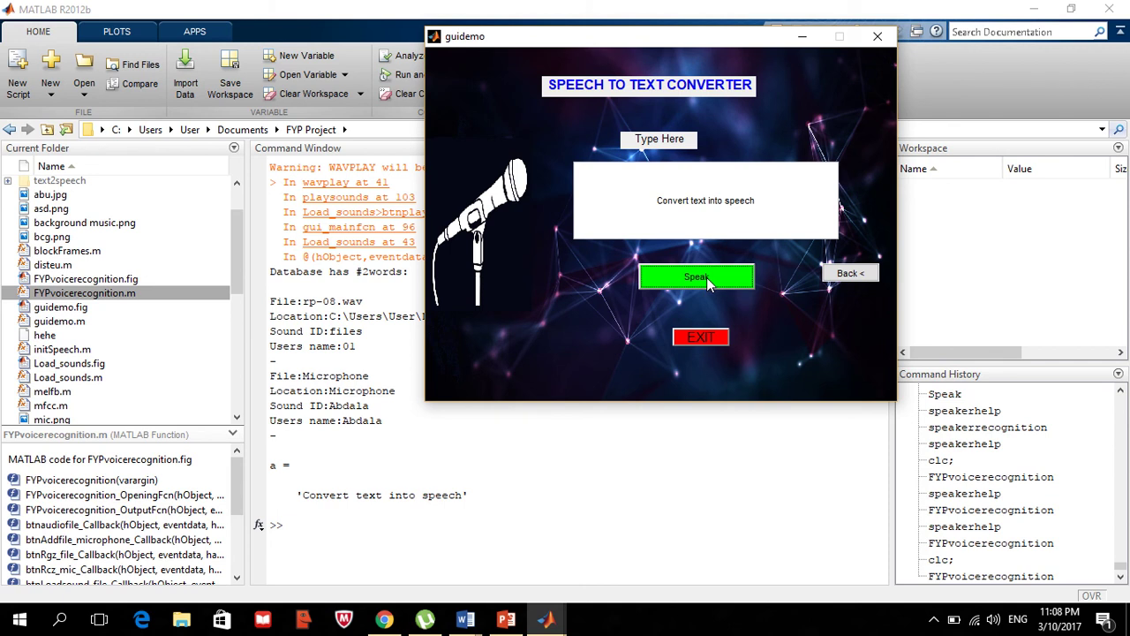
pyautogui.click(706, 278)
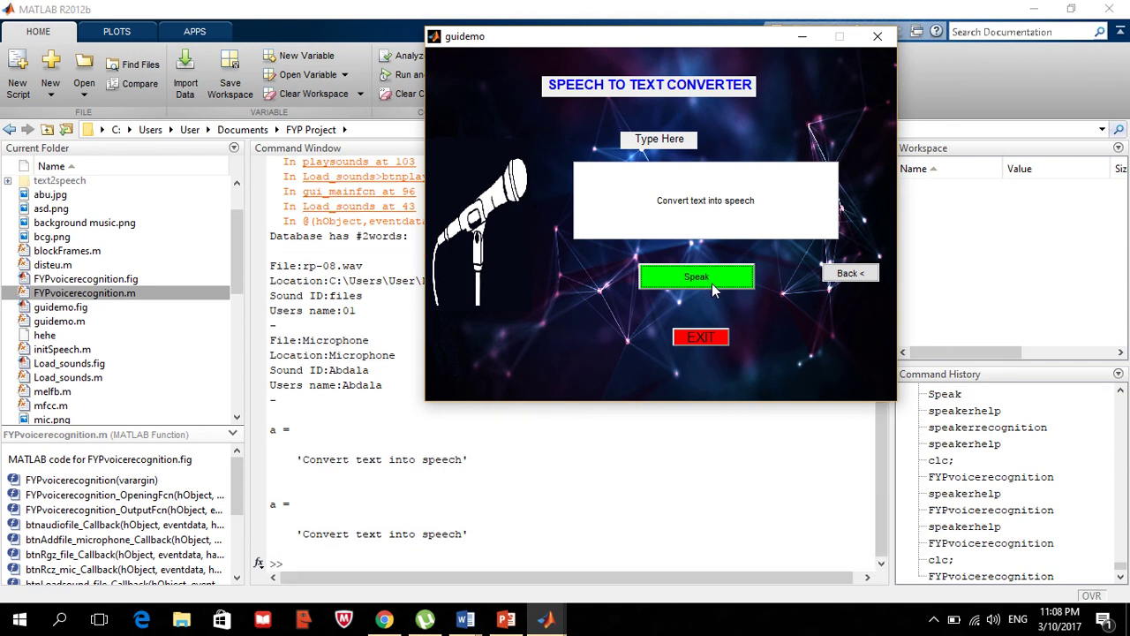
pyautogui.click(847, 279)
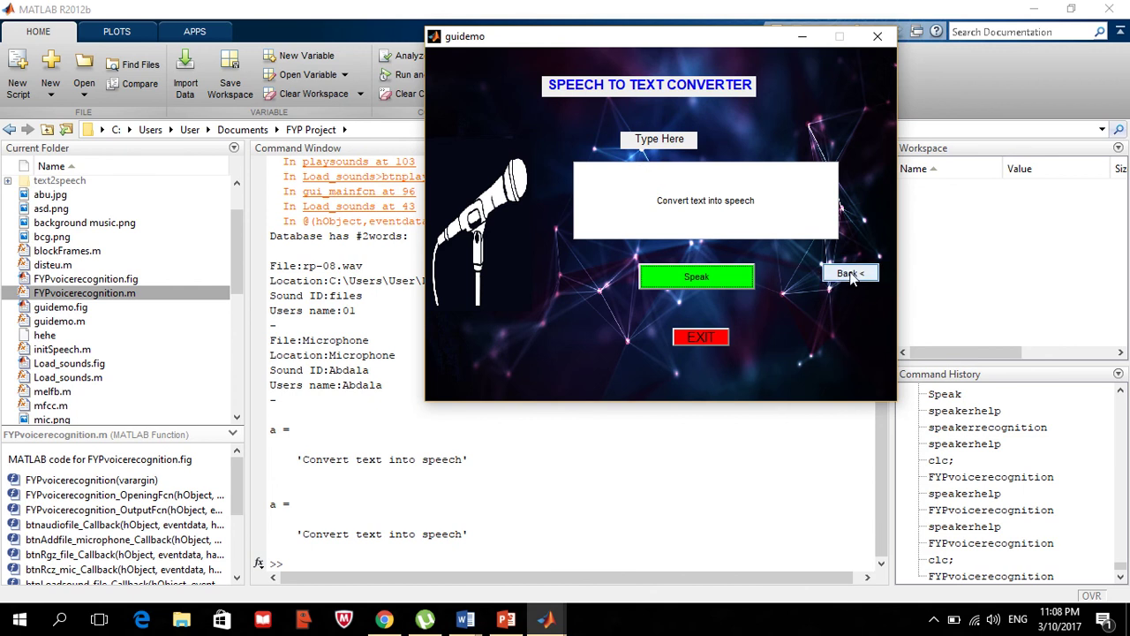
pyautogui.click(849, 276)
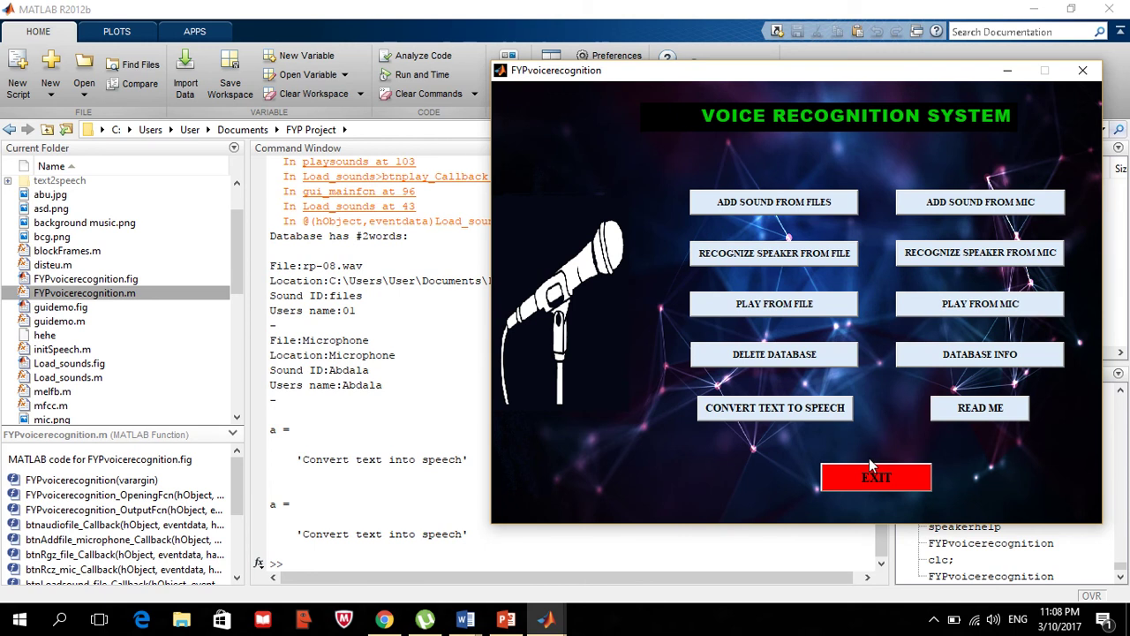
pyautogui.click(979, 411)
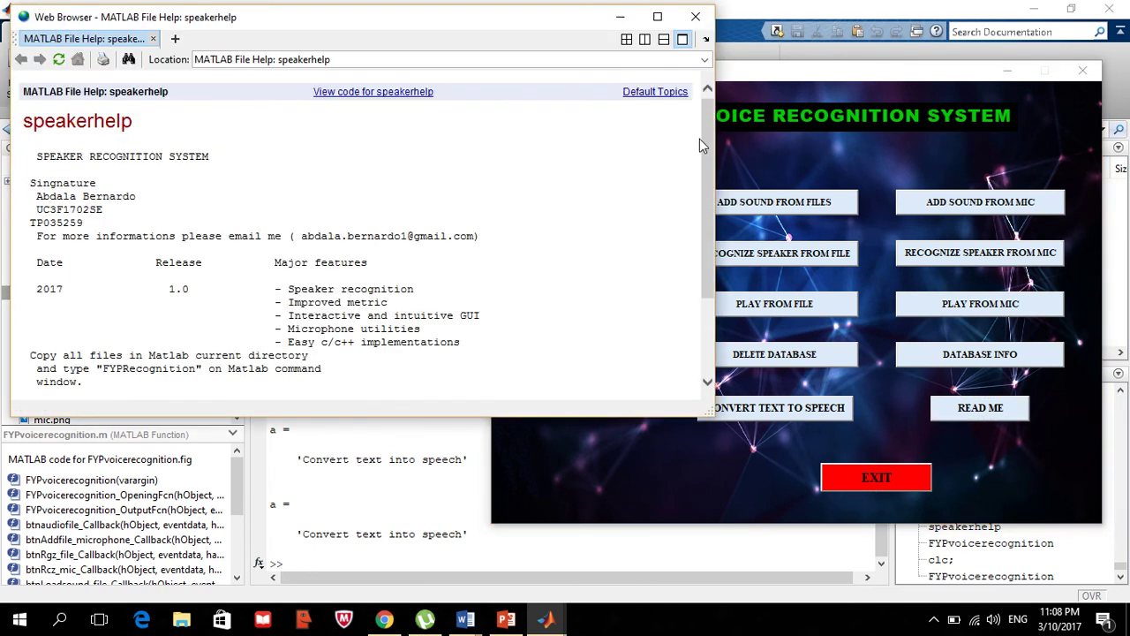
pyautogui.moveTo(702, 144); pyautogui.dragTo(705, 198)
pyautogui.moveTo(408, 150); pyautogui.dragTo(26, 148)
pyautogui.click(294, 144)
pyautogui.doubleClick(86, 124)
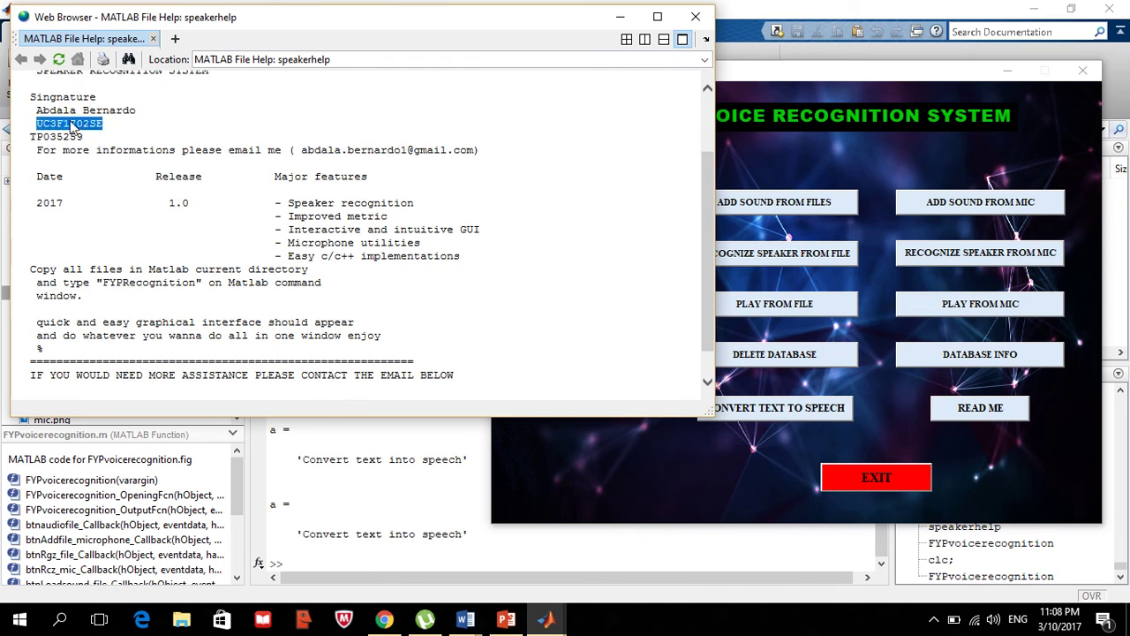
pyautogui.doubleClick(106, 110)
pyautogui.scroll(-1, 435, 305)
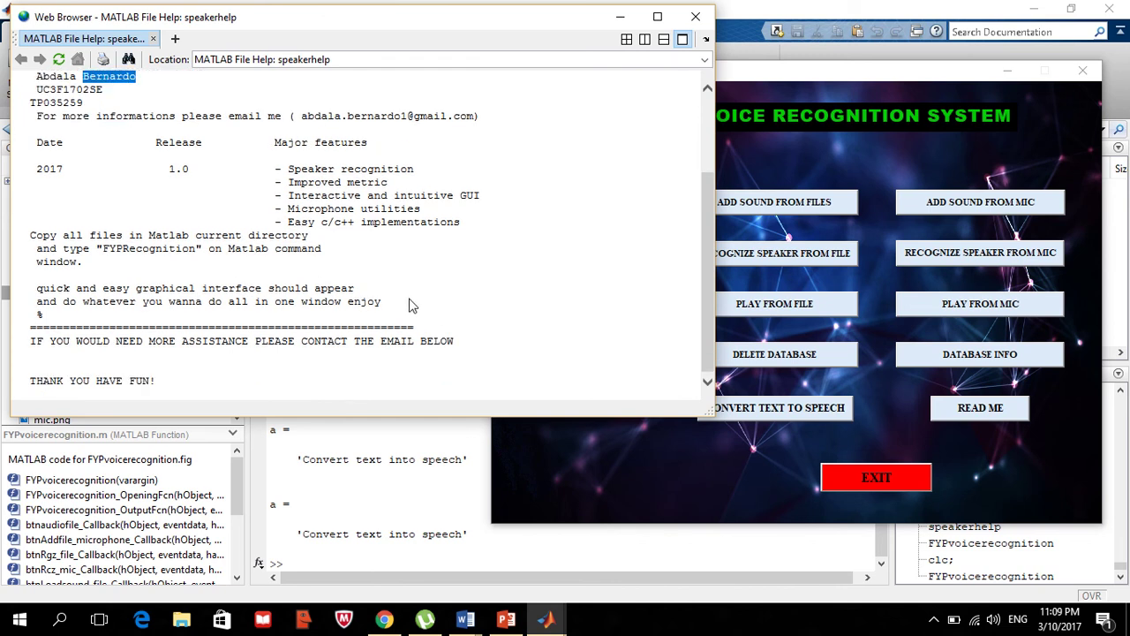
pyautogui.scroll(2, 420, 304)
pyautogui.scroll(-2, 353, 300)
pyautogui.scroll(2, 311, 296)
pyautogui.scroll(3, 309, 296)
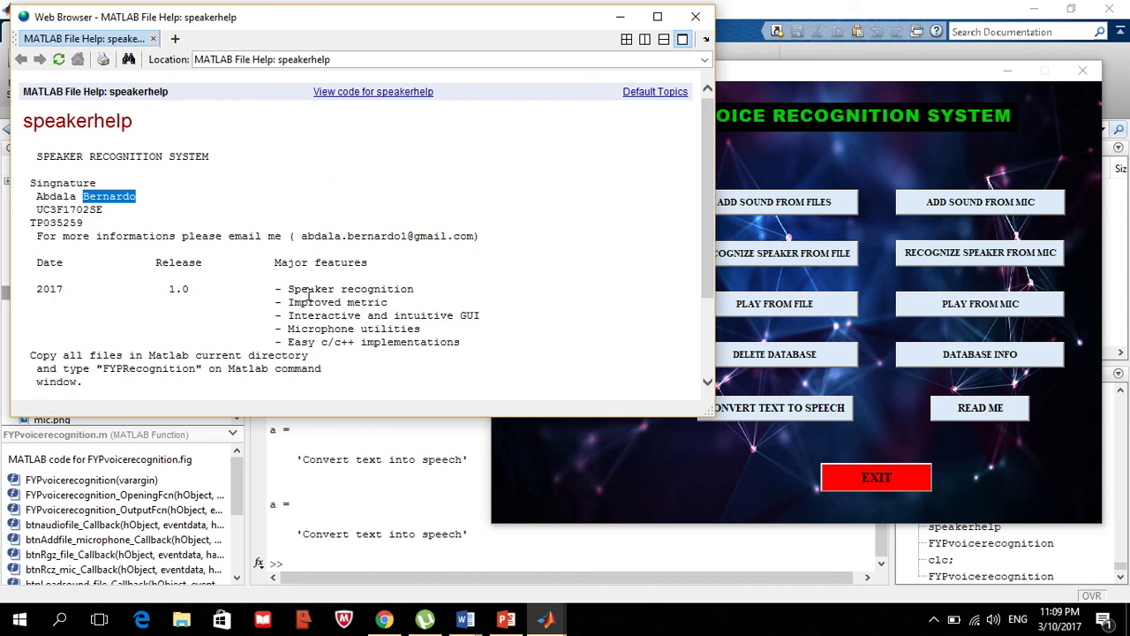
pyautogui.click(695, 16)
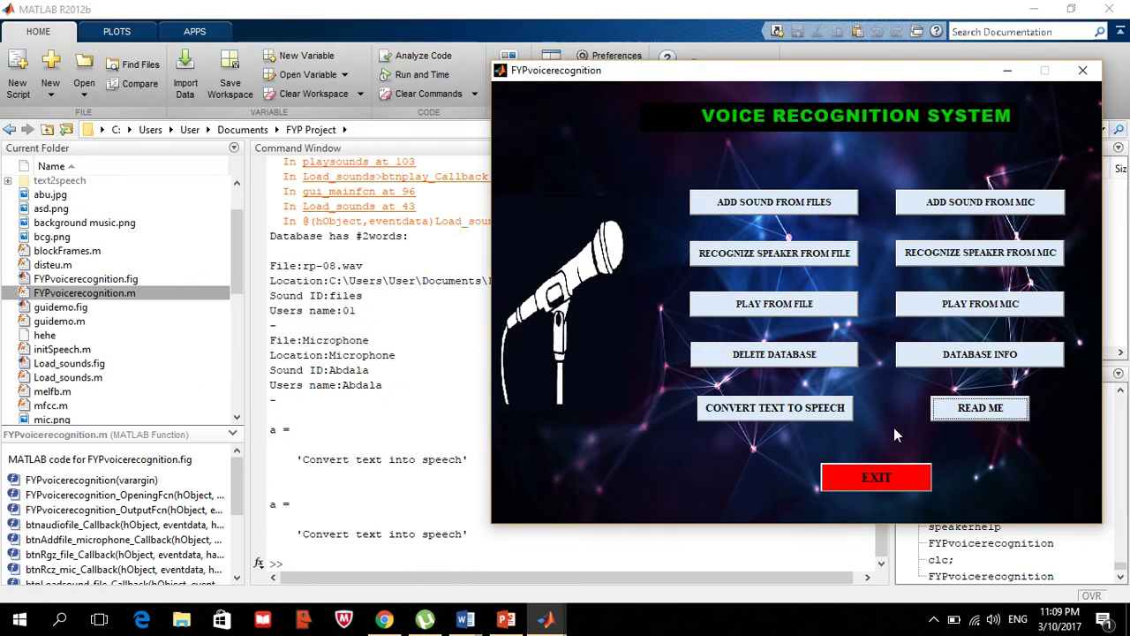